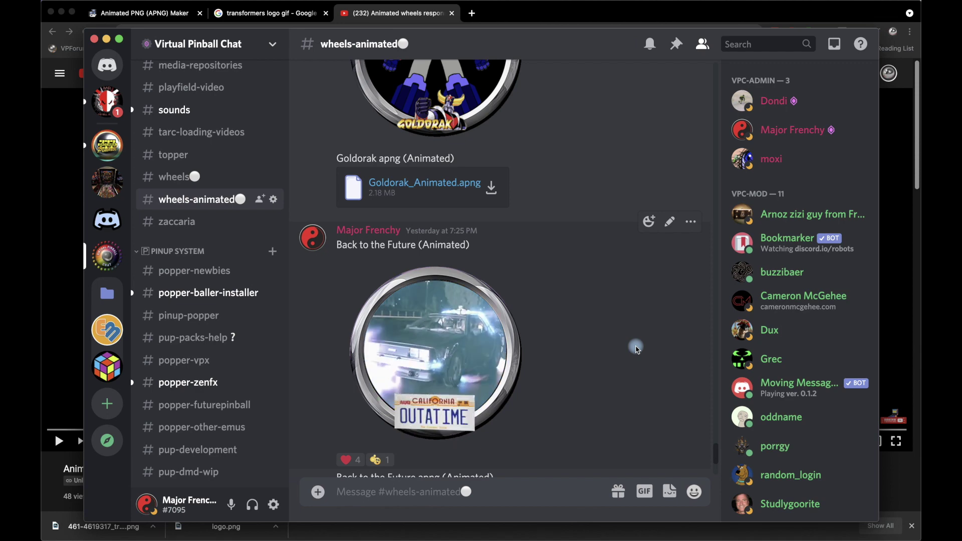
- Scroll up #wheels-animated to enlarge the Batman Dark Knight wheel, then switch to After Effects
{"action": "scroll", "coordinate": [319, 351], "scroll_direction": "up", "scroll_amount": 5}
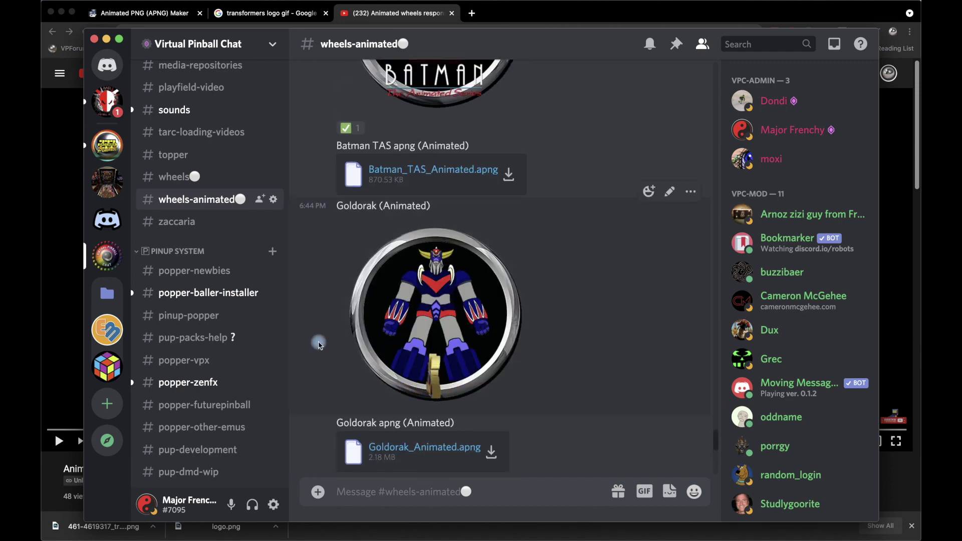
{"action": "scroll", "coordinate": [319, 345], "scroll_direction": "up", "scroll_amount": 5}
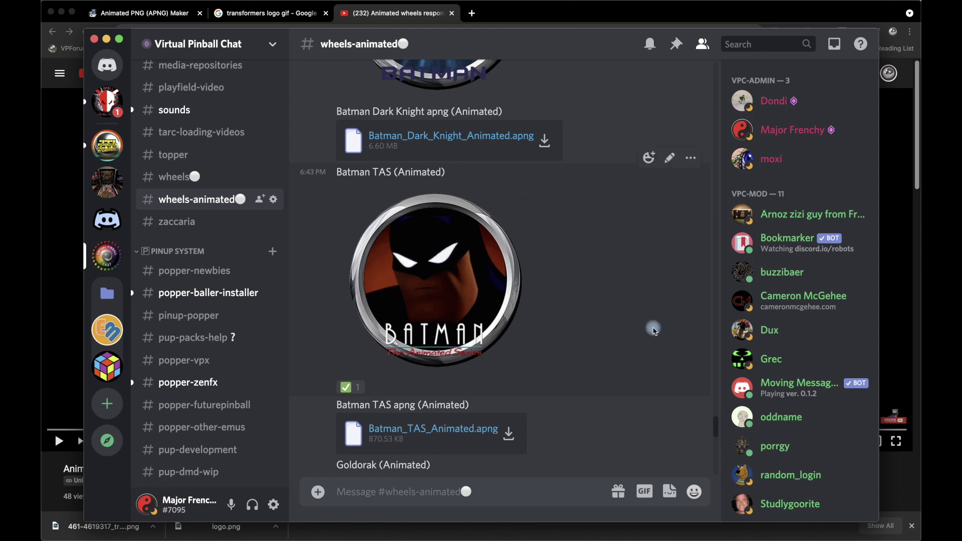
{"action": "scroll", "coordinate": [654, 331], "scroll_direction": "up", "scroll_amount": 1}
{"action": "scroll", "coordinate": [655, 331], "scroll_direction": "up", "scroll_amount": 4}
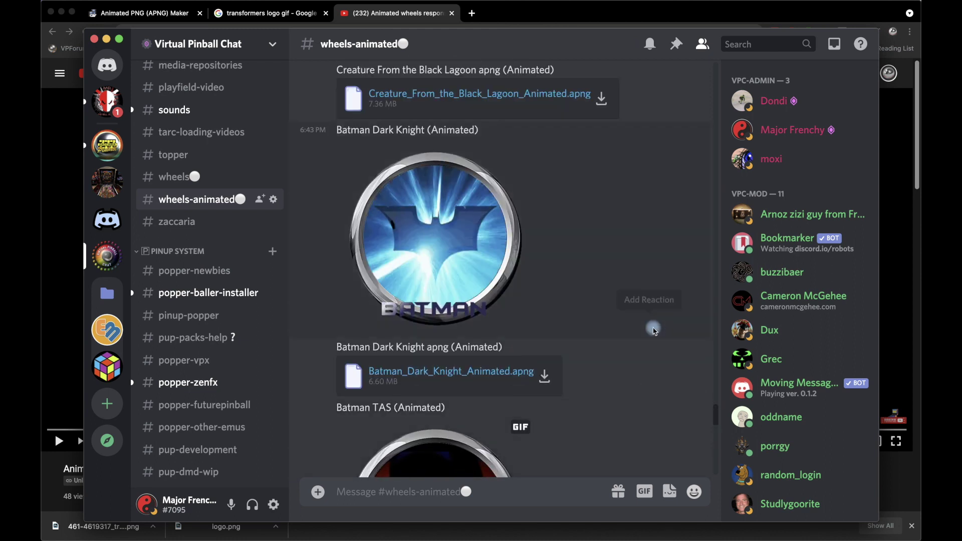
{"action": "left_click", "coordinate": [460, 246]}
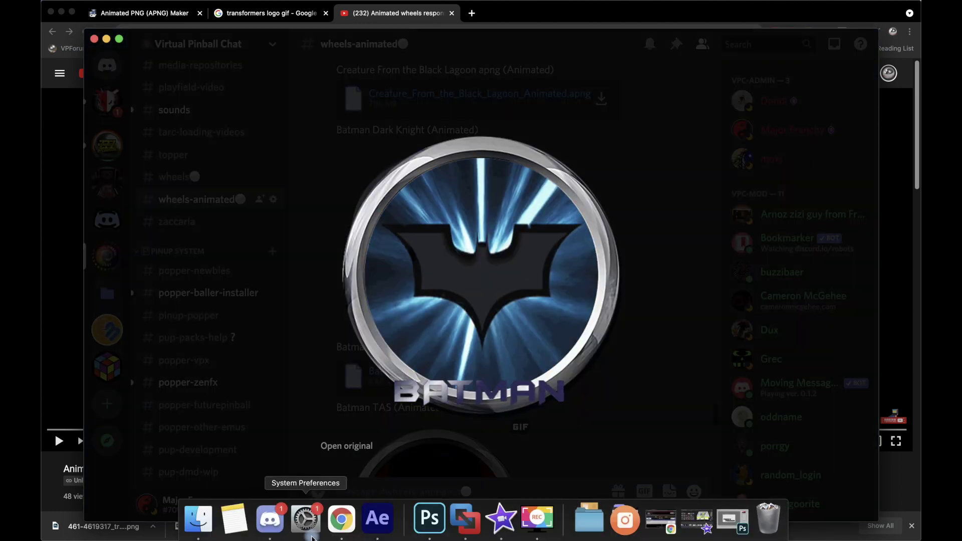
{"action": "left_click", "coordinate": [305, 520]}
{"action": "left_click", "coordinate": [685, 292]}
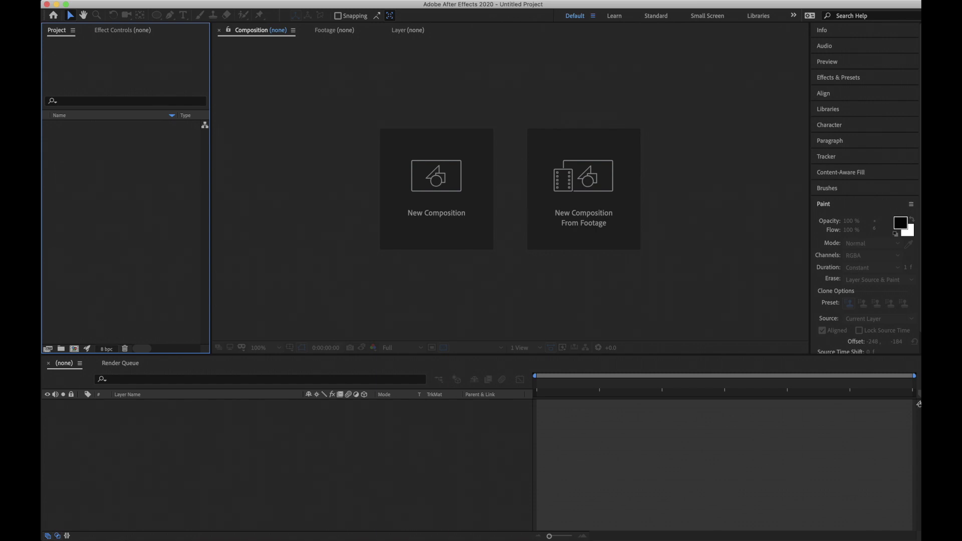
- Reopen Wheel Template.aep from the File menu's recent projects
{"action": "left_click", "coordinate": [131, 0]}
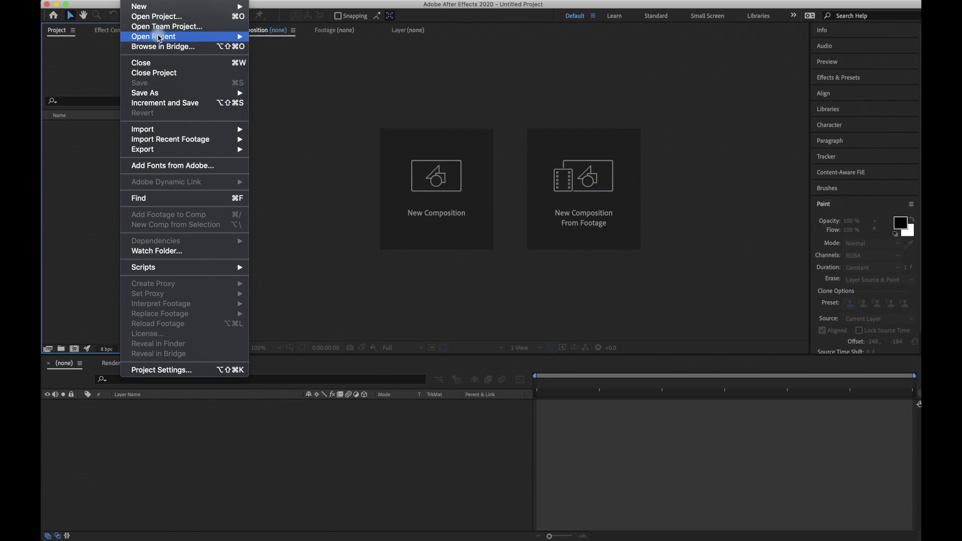
{"action": "mouse_move", "coordinate": [160, 36]}
{"action": "left_click", "coordinate": [334, 36]}
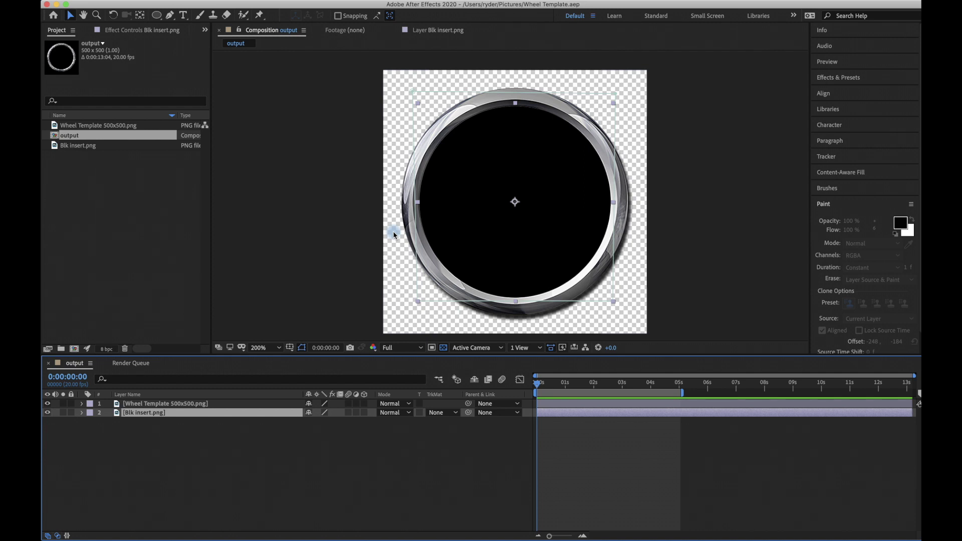
{"action": "left_click", "coordinate": [86, 466]}
{"action": "left_click", "coordinate": [48, 414]}
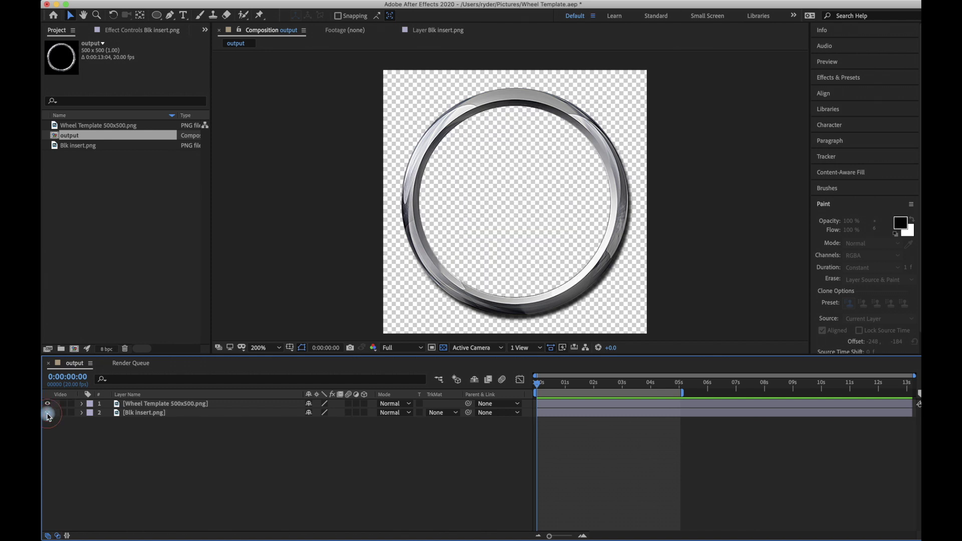
{"action": "left_click", "coordinate": [49, 413]}
{"action": "left_click", "coordinate": [47, 413]}
{"action": "left_click", "coordinate": [47, 414]}
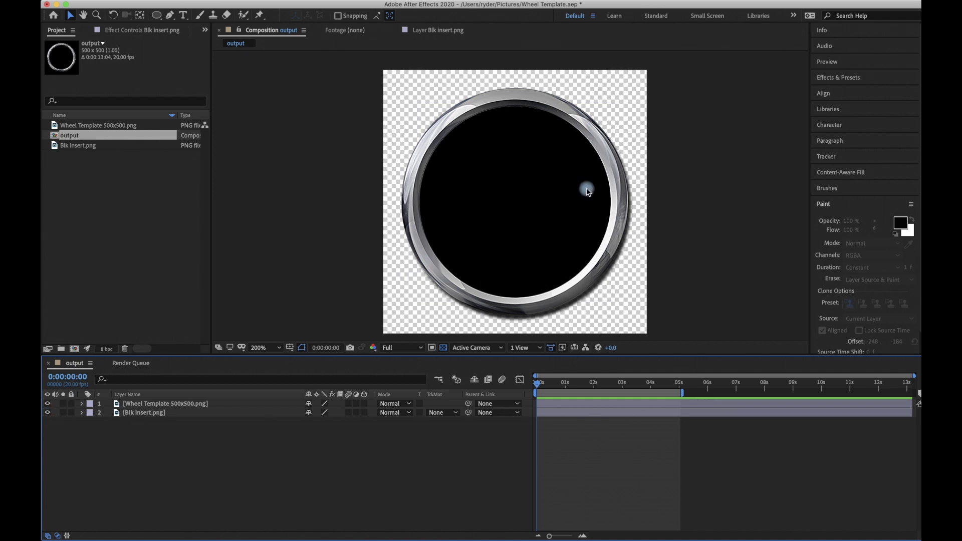
{"action": "left_click", "coordinate": [46, 413]}
{"action": "left_click", "coordinate": [46, 414]}
{"action": "left_click", "coordinate": [186, 0]}
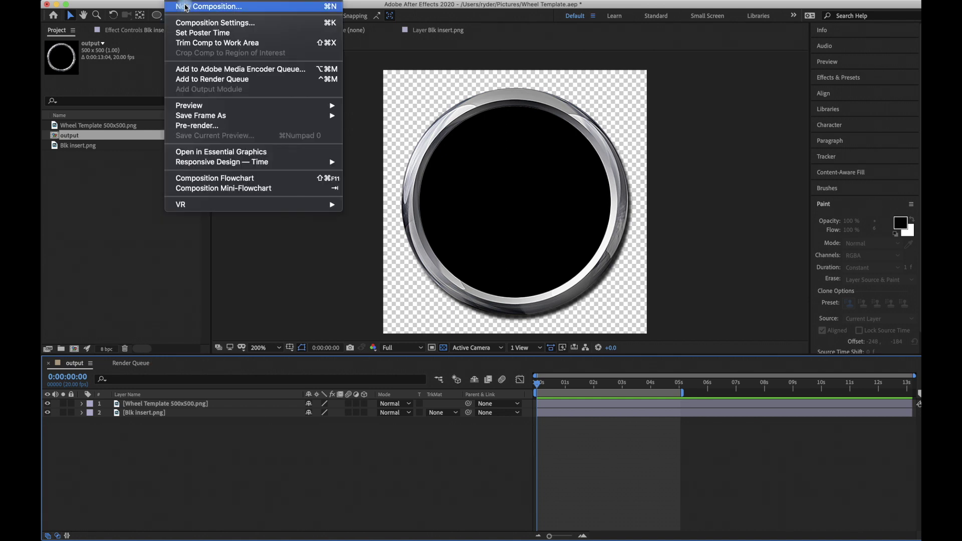
{"action": "left_click", "coordinate": [209, 22]}
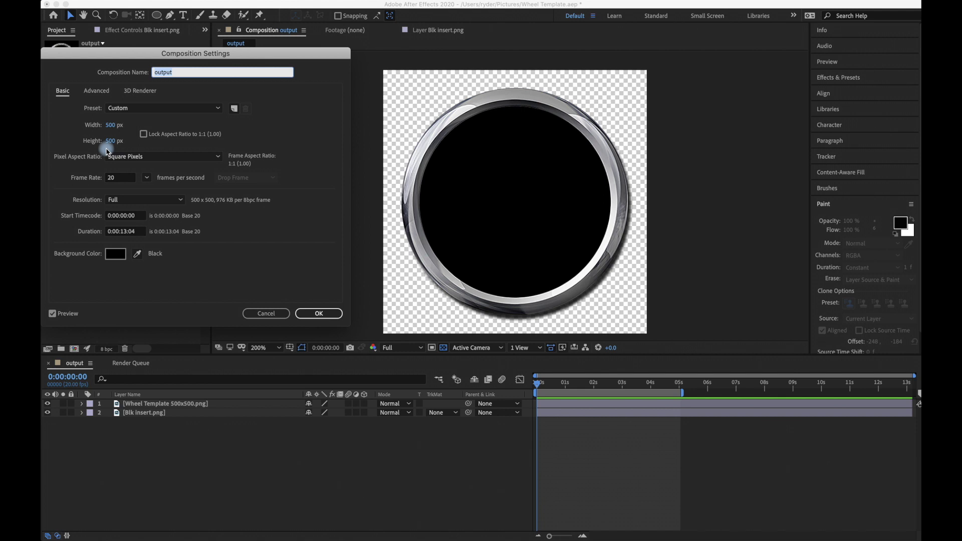
{"action": "left_click", "coordinate": [319, 314]}
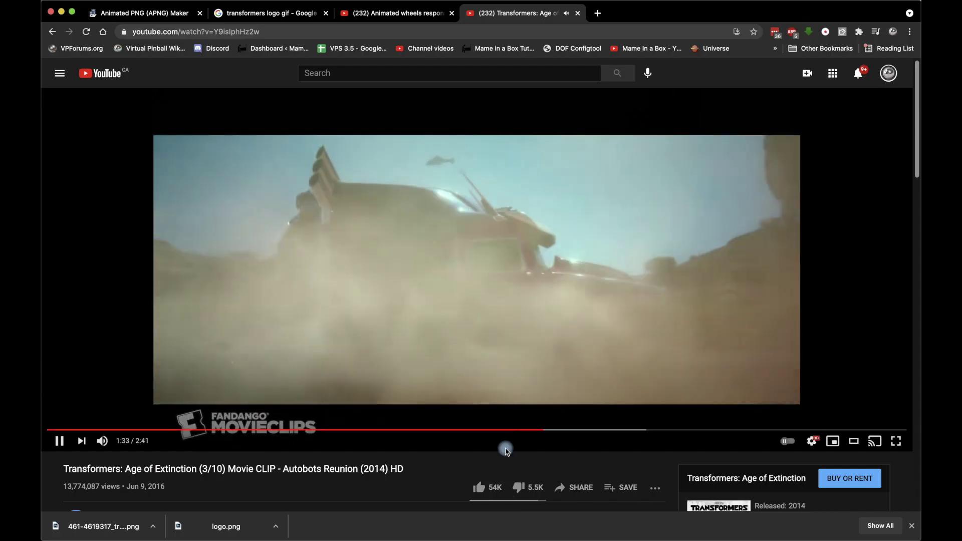
- Scrub through the Autobots Reunion clip and pause on the Optimus close-up
{"action": "left_click", "coordinate": [570, 430]}
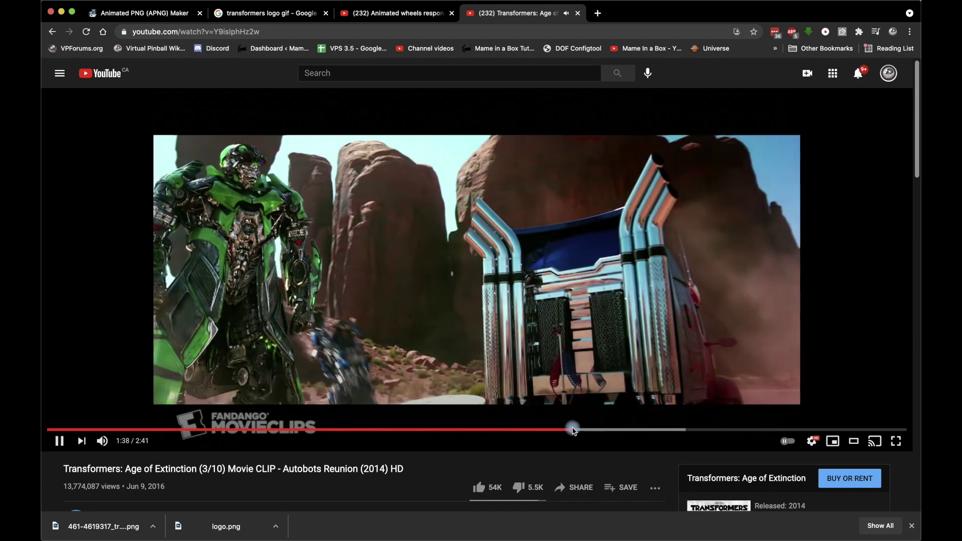
{"action": "left_click", "coordinate": [605, 429]}
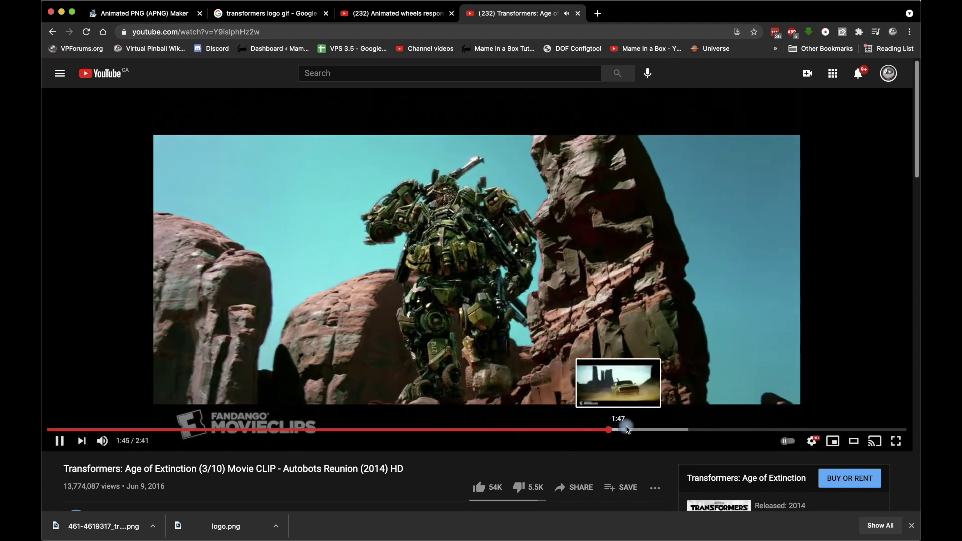
{"action": "left_click", "coordinate": [630, 430]}
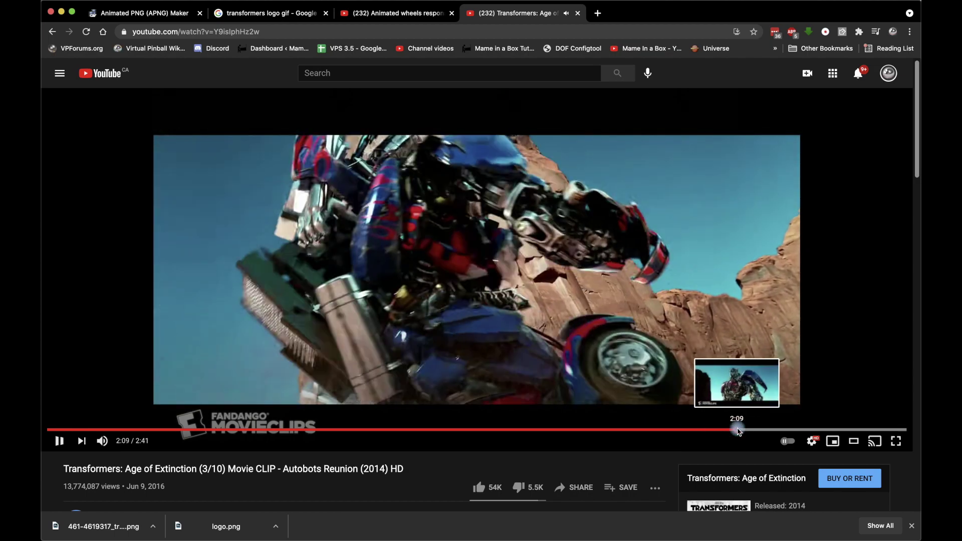
{"action": "left_click", "coordinate": [735, 430]}
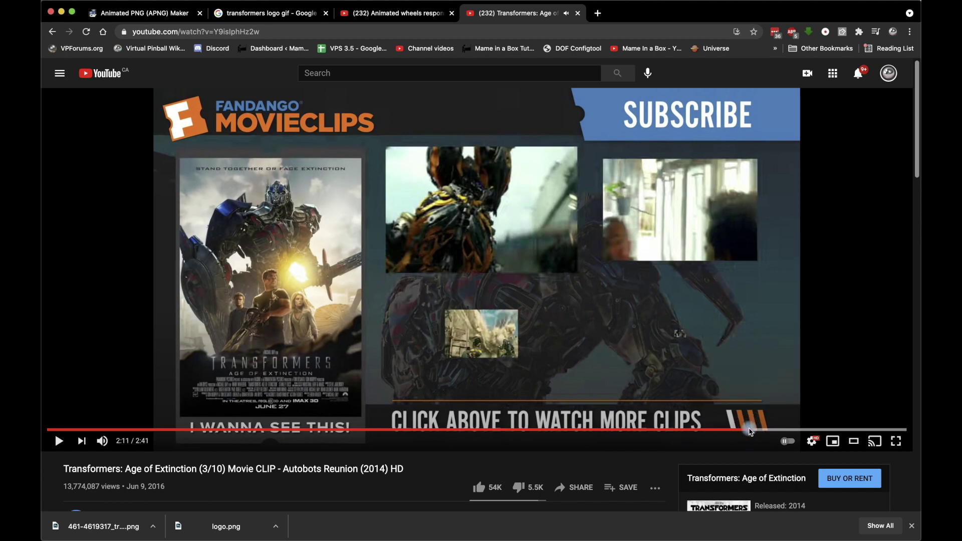
{"action": "left_click", "coordinate": [749, 430]}
{"action": "left_click_drag", "start_coordinate": [749, 431], "coordinate": [733, 434]}
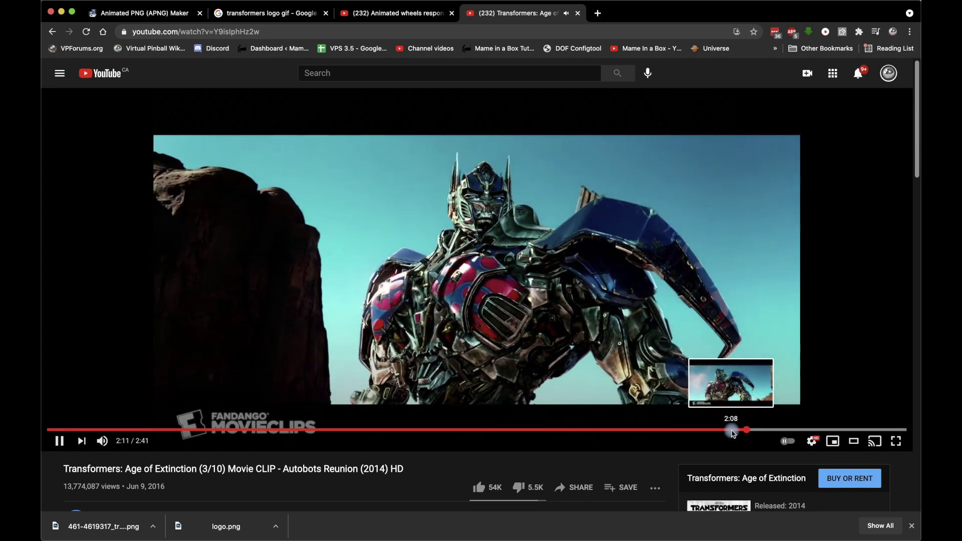
{"action": "left_click", "coordinate": [738, 415]}
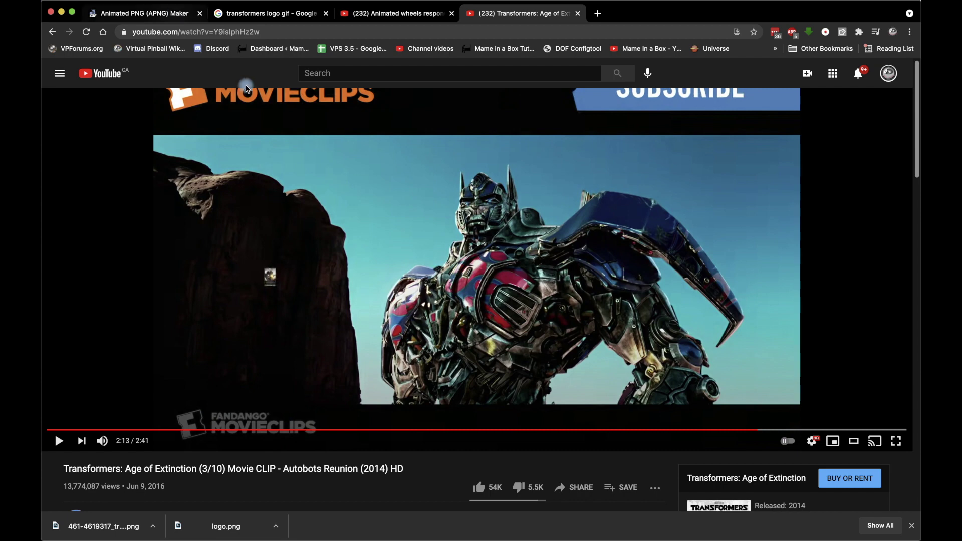
- Insert 'pp' after 'youtube' in the video's address to load it in y2mate
{"action": "left_click", "coordinate": [203, 31]}
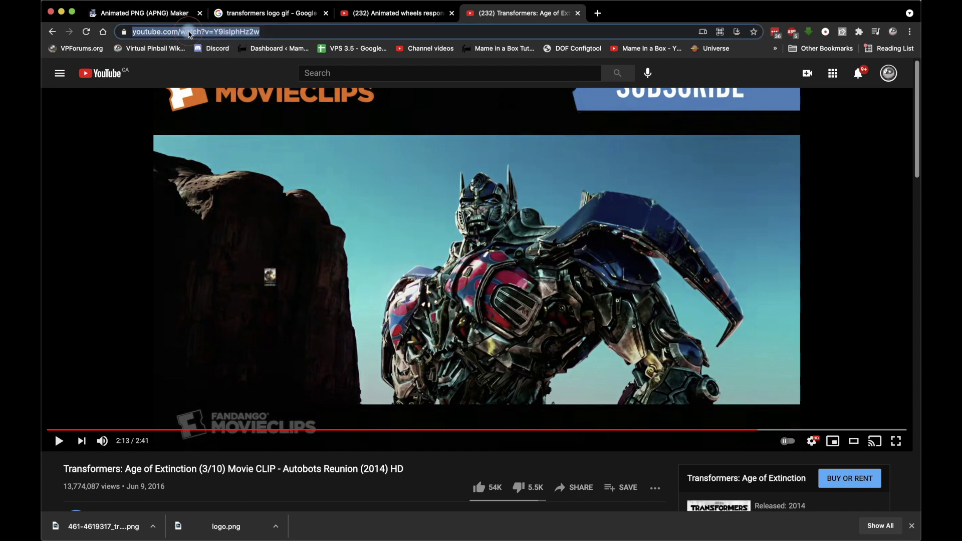
{"action": "left_click", "coordinate": [190, 33]}
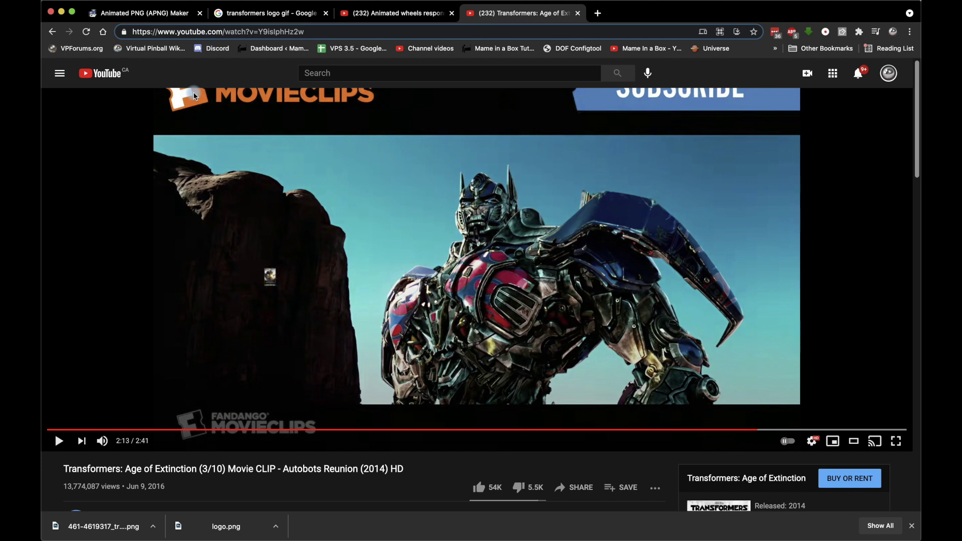
{"action": "type", "text": "pp"}
{"action": "key", "text": "Return"}
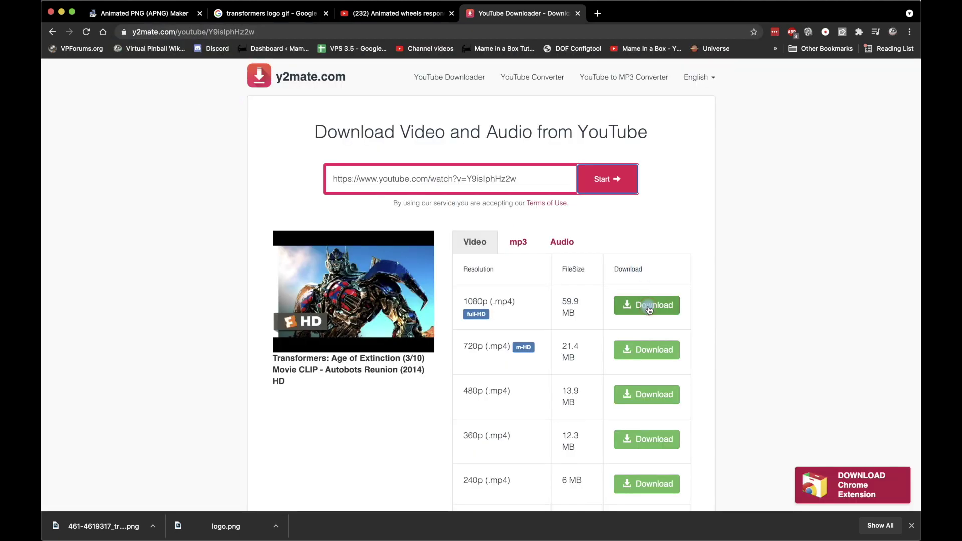
- Download the 1080p MP4 and save it as Transformers.mp4 in the trans folder
{"action": "left_click", "coordinate": [642, 304]}
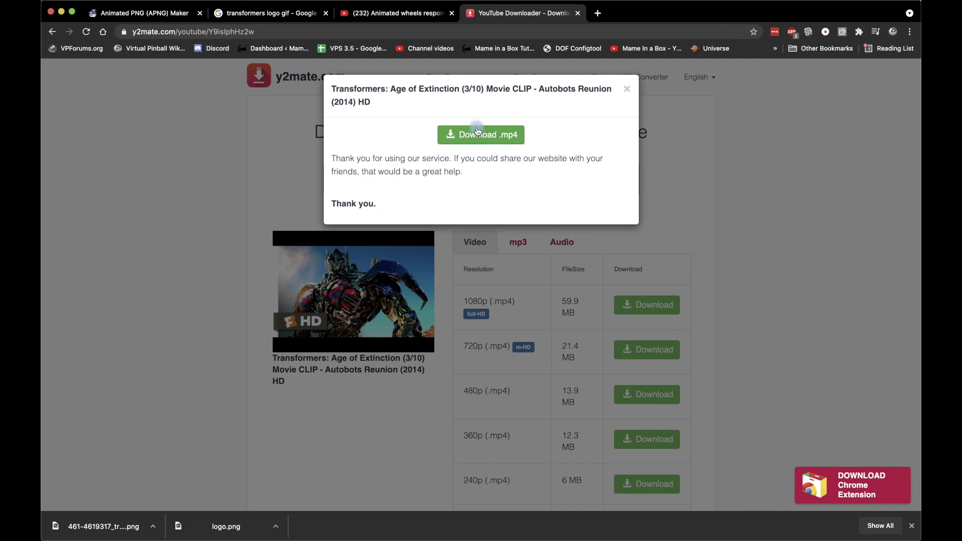
{"action": "left_click", "coordinate": [477, 132]}
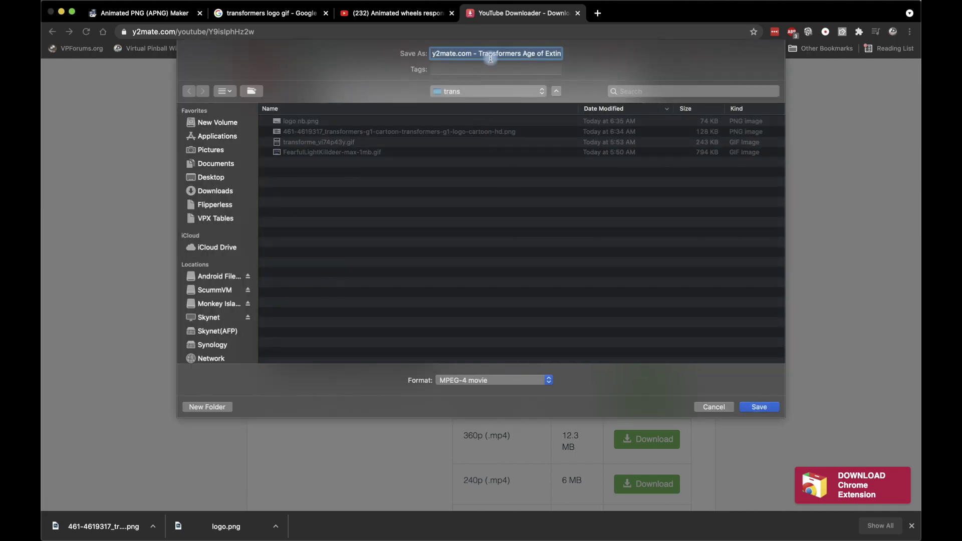
{"action": "left_click", "coordinate": [479, 51]}
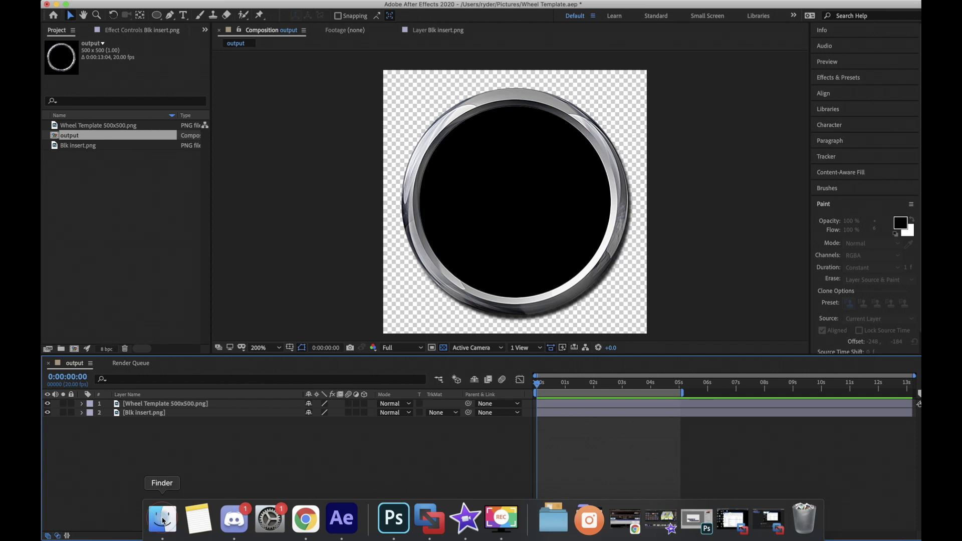
{"action": "left_click", "coordinate": [163, 521]}
- Preview the Transformers G1 logo, the Decepticon GIF and logo nb.png in the trans folder
{"action": "left_click_drag", "start_coordinate": [350, 65], "coordinate": [420, 74]}
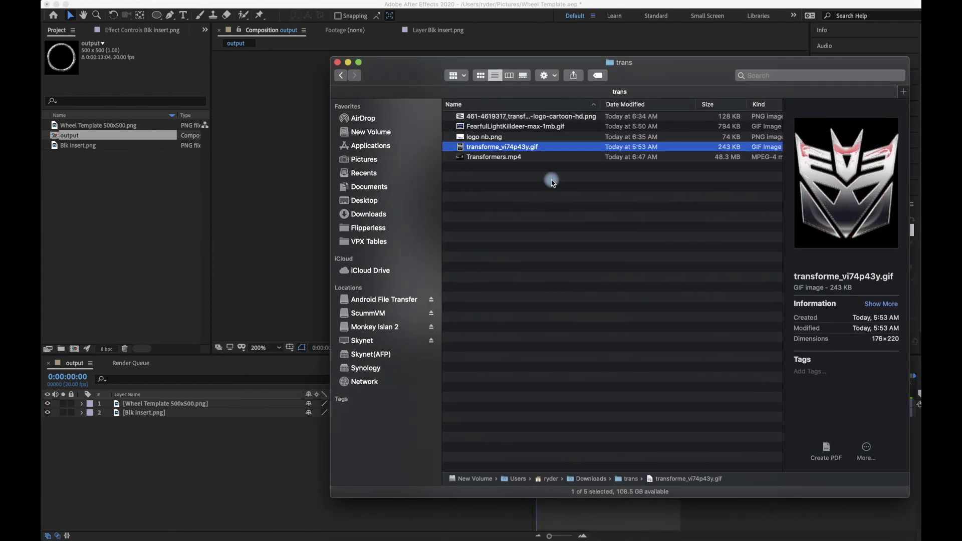
{"action": "left_click", "coordinate": [499, 117]}
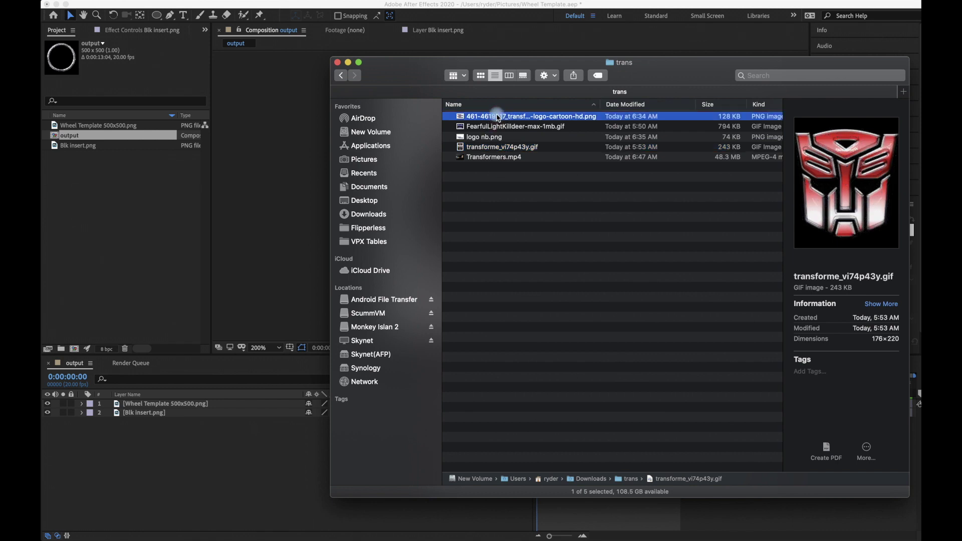
{"action": "left_click", "coordinate": [521, 128]}
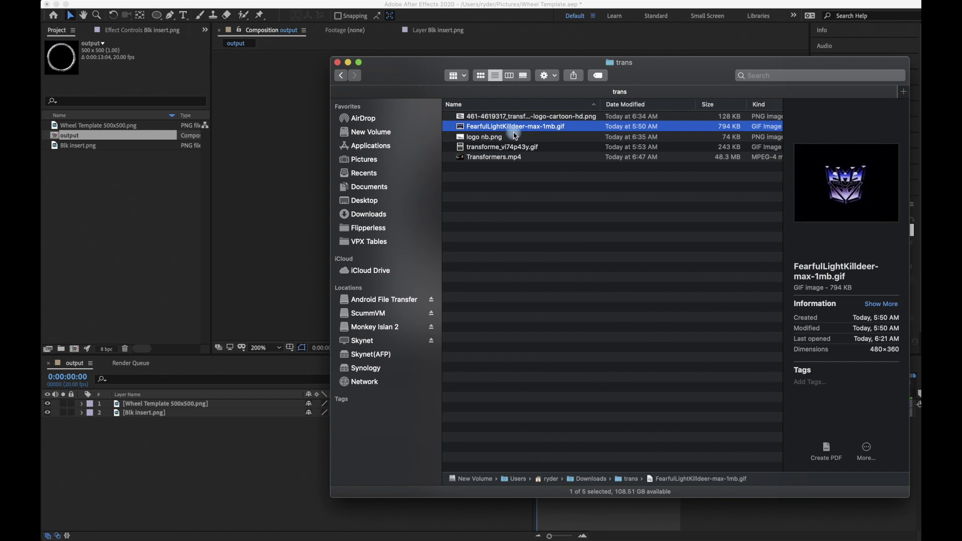
{"action": "left_click", "coordinate": [505, 139]}
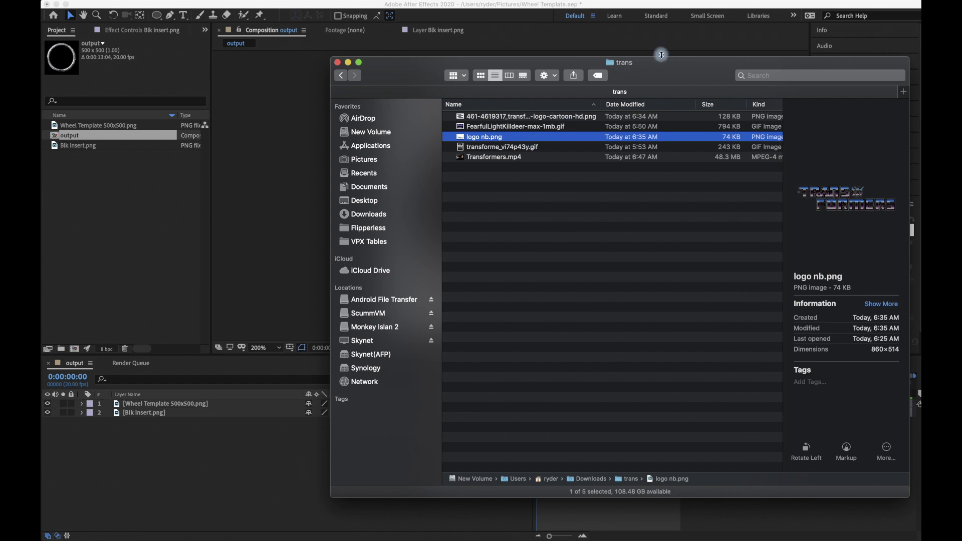
- Select FearfulLightKilldeer-max-1mb.gif and drag it into the After Effects project
{"action": "left_click_drag", "start_coordinate": [669, 73], "coordinate": [638, 72]}
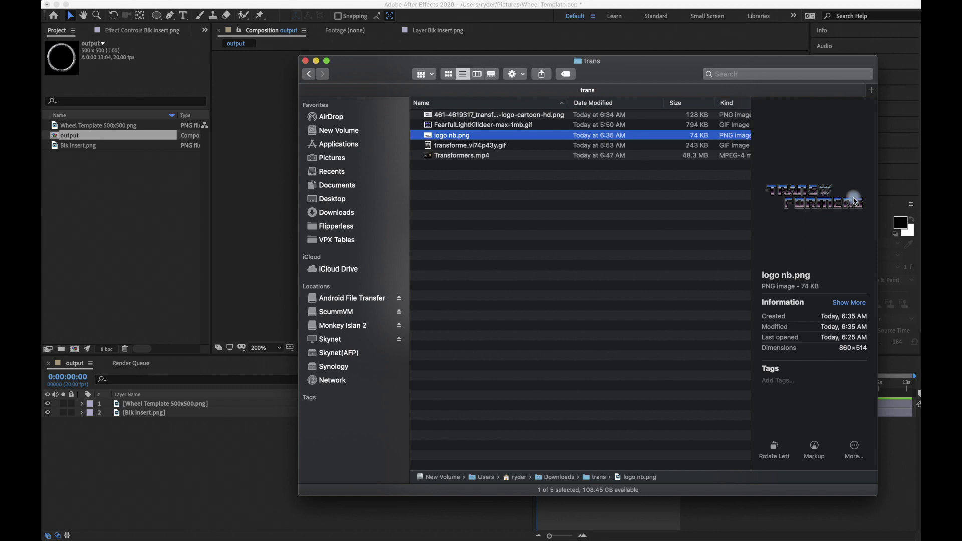
{"action": "left_click", "coordinate": [461, 145]}
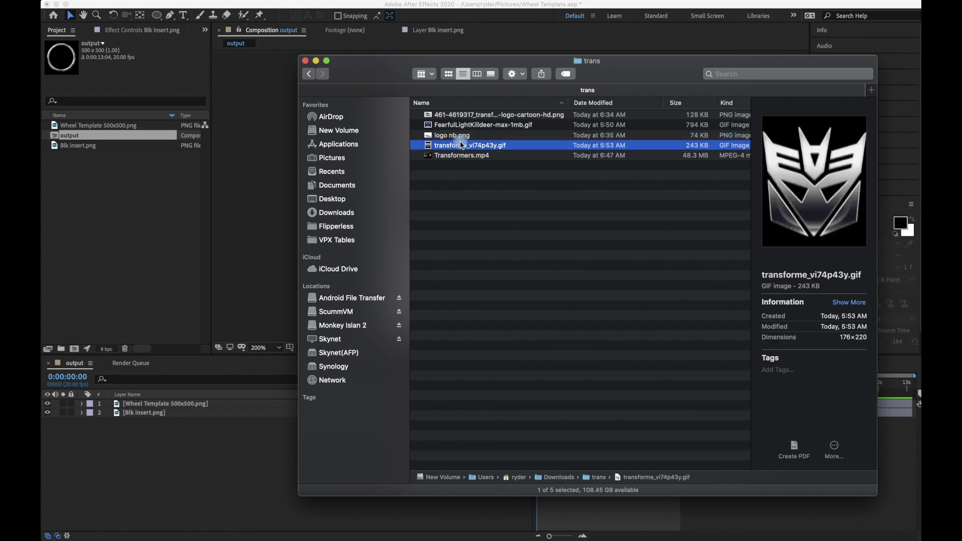
{"action": "left_click", "coordinate": [471, 156]}
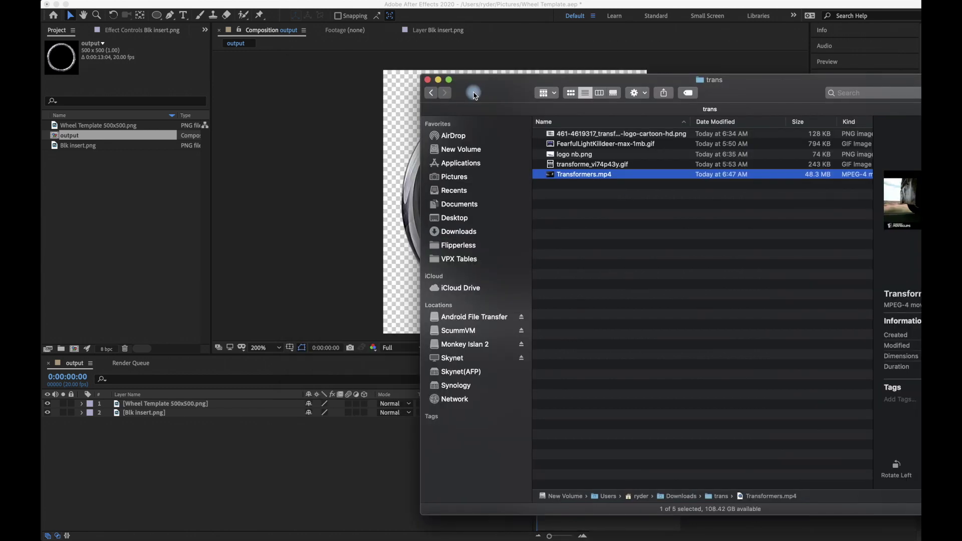
{"action": "left_click", "coordinate": [547, 145]}
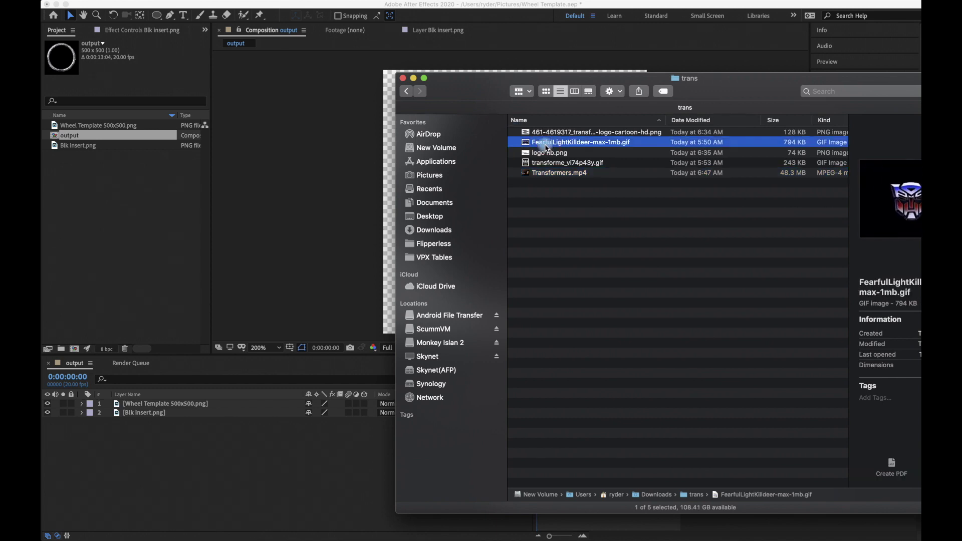
{"action": "left_click_drag", "start_coordinate": [548, 148], "coordinate": [83, 222]}
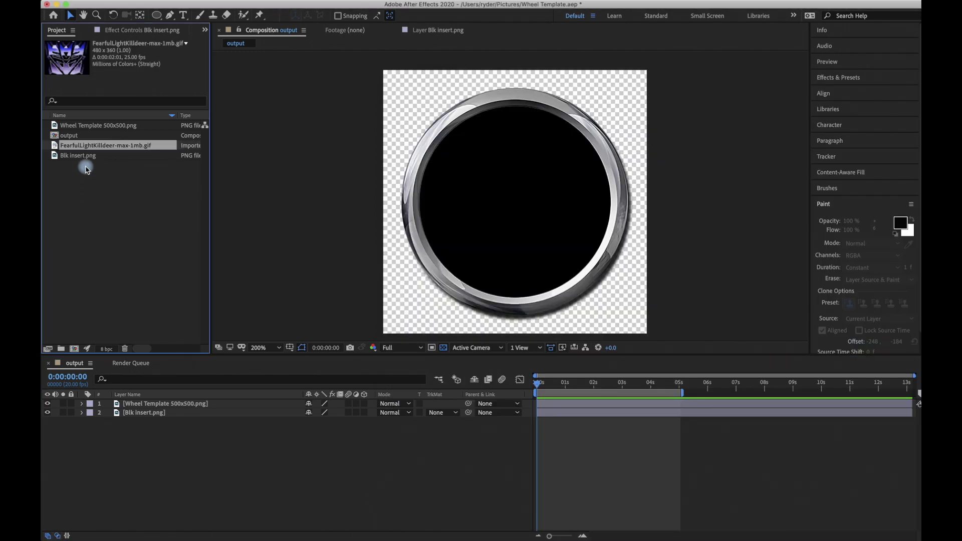
- Place the Decepticon GIF above Blk insert.png in the output comp, scaled down inside the wheel
{"action": "left_click_drag", "start_coordinate": [88, 149], "coordinate": [130, 426]}
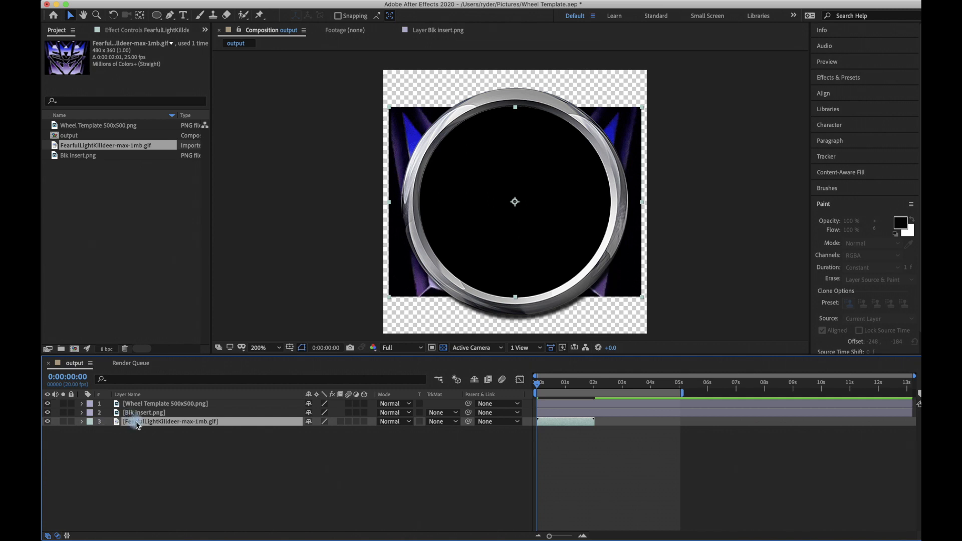
{"action": "left_click_drag", "start_coordinate": [137, 425], "coordinate": [473, 357]}
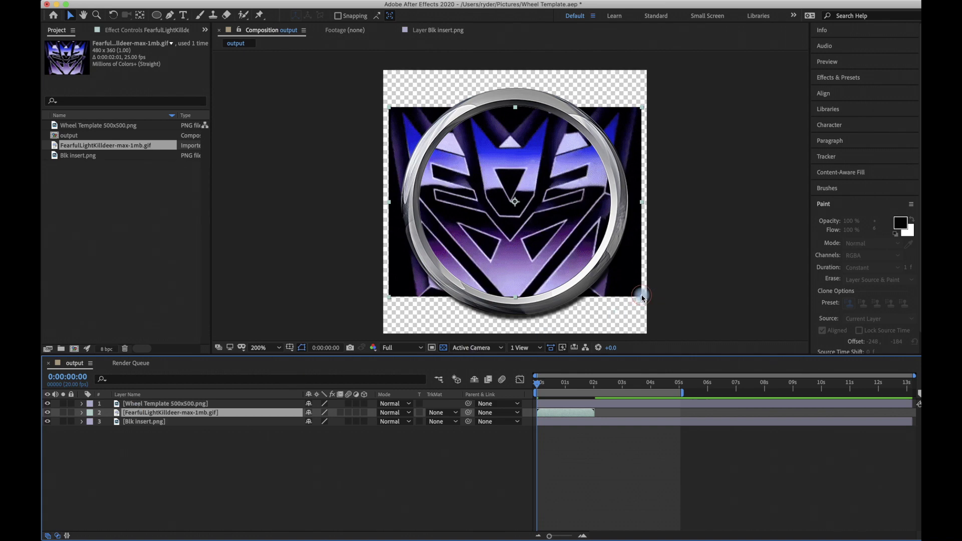
{"action": "left_click_drag", "start_coordinate": [642, 297], "coordinate": [580, 255]}
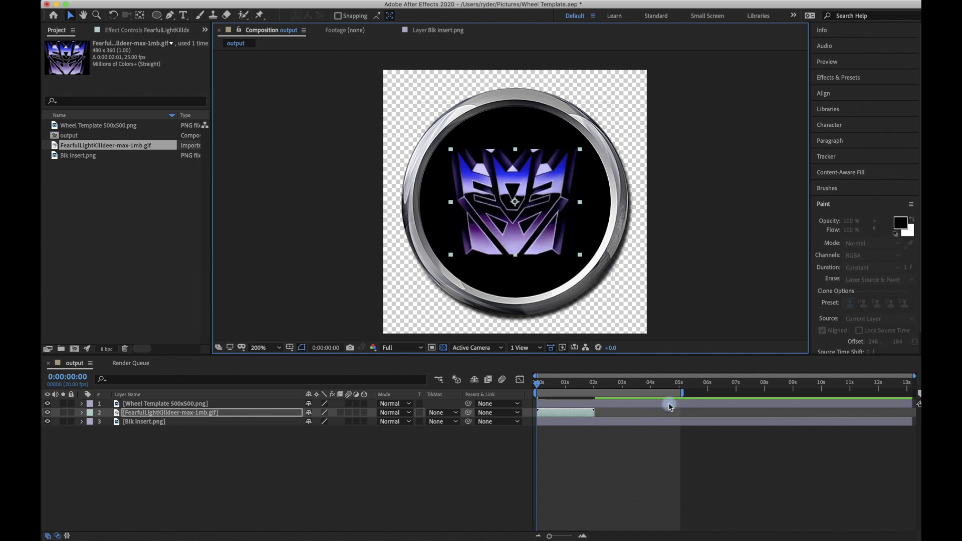
{"action": "left_click", "coordinate": [224, 415]}
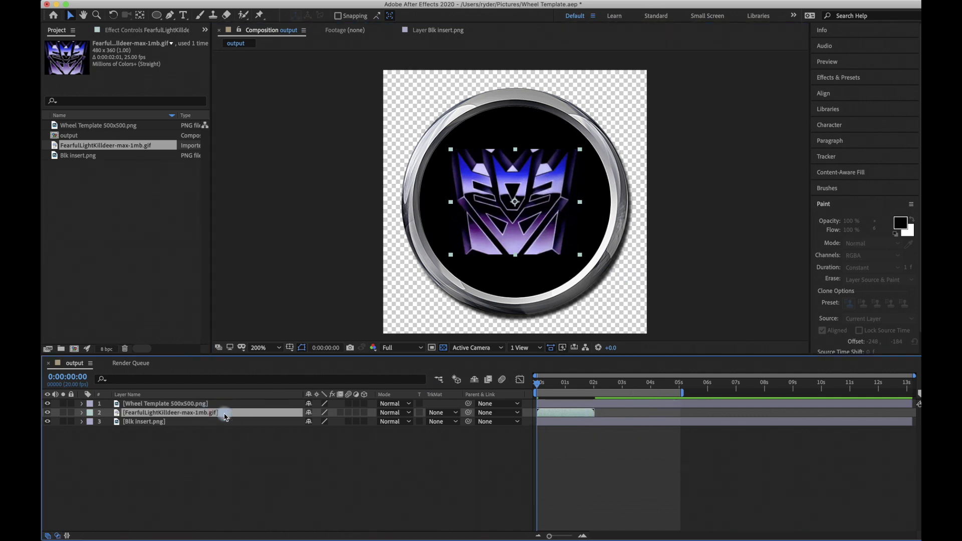
{"action": "left_click", "coordinate": [48, 412]}
{"action": "left_click", "coordinate": [48, 412]}
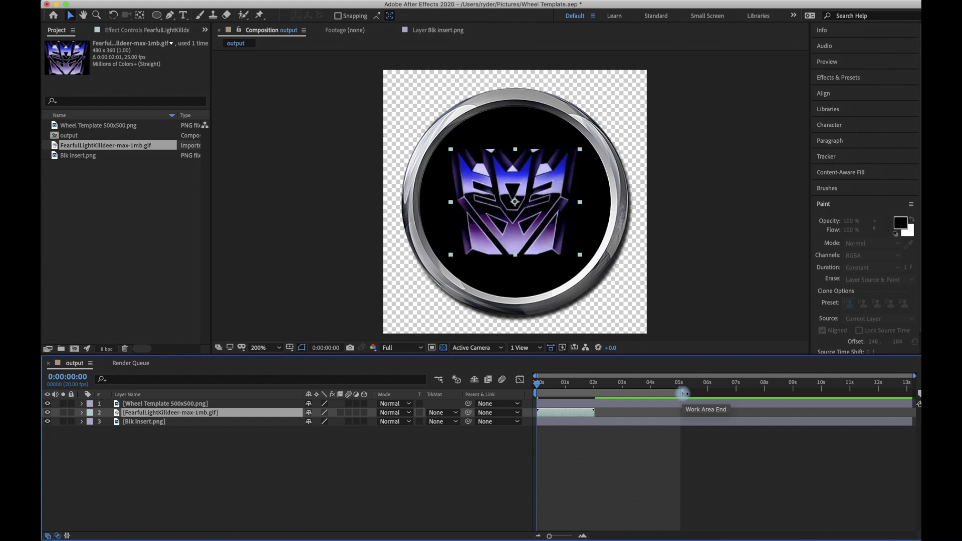
- Preview the comp, go to 0:00:01:17 and stretch the GIF logo slightly taller
{"action": "key", "text": "space"}
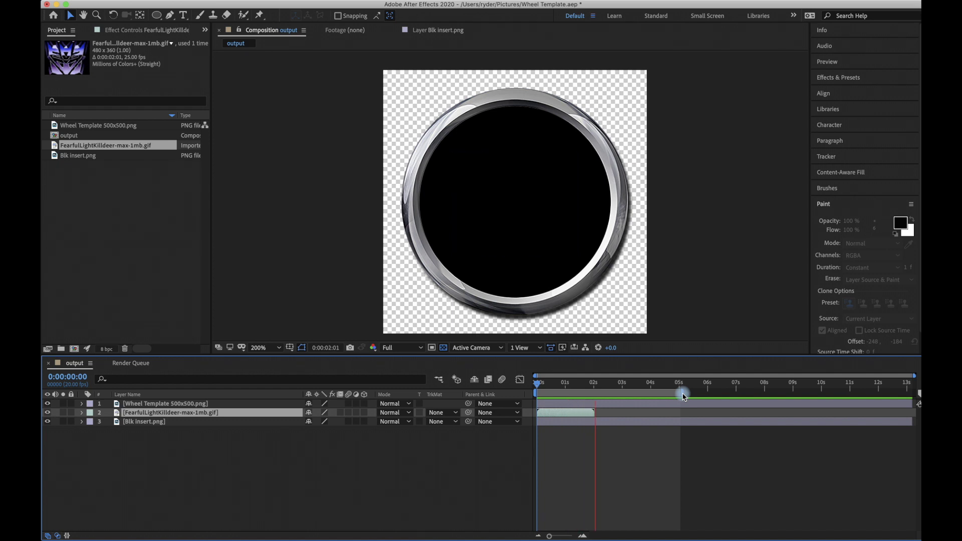
{"action": "key", "text": "space"}
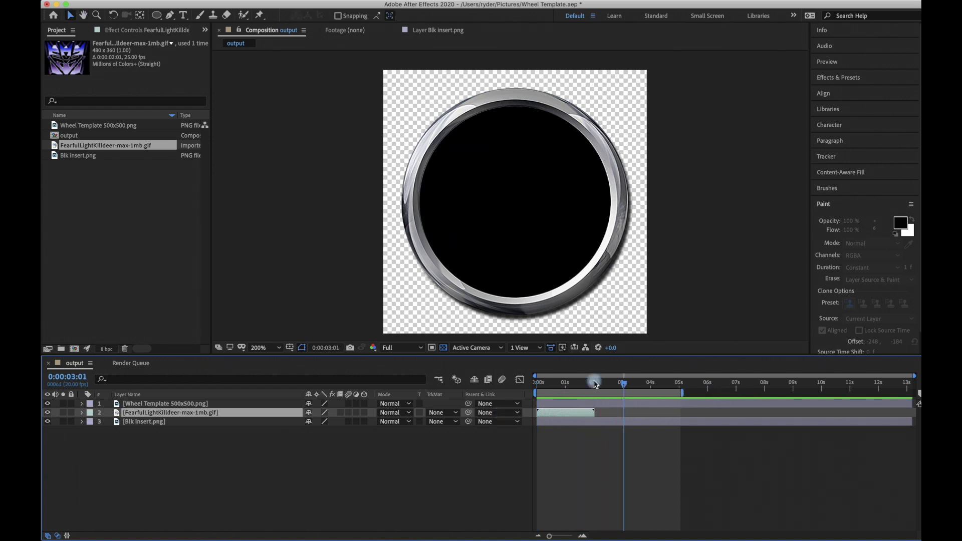
{"action": "left_click_drag", "start_coordinate": [624, 389], "coordinate": [590, 389]}
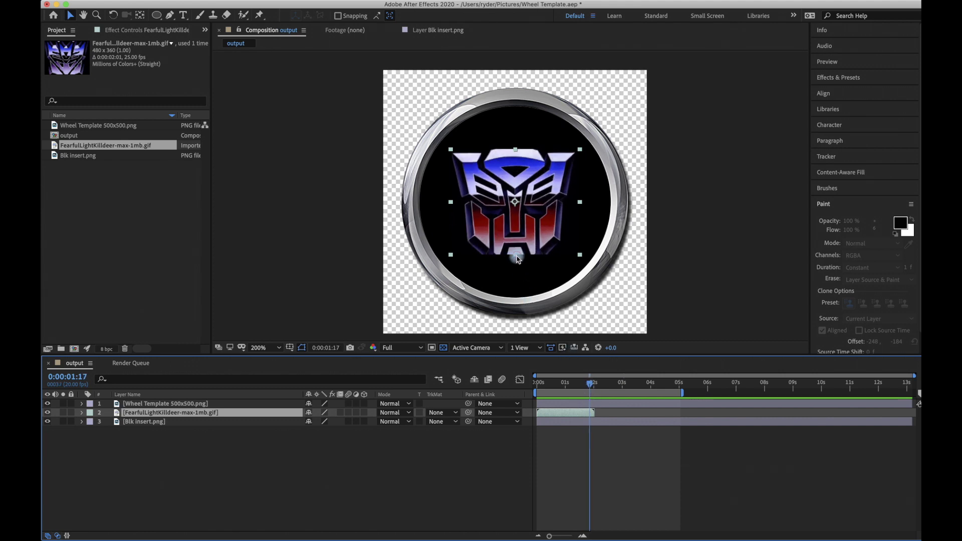
{"action": "left_click_drag", "start_coordinate": [516, 255], "coordinate": [520, 260]}
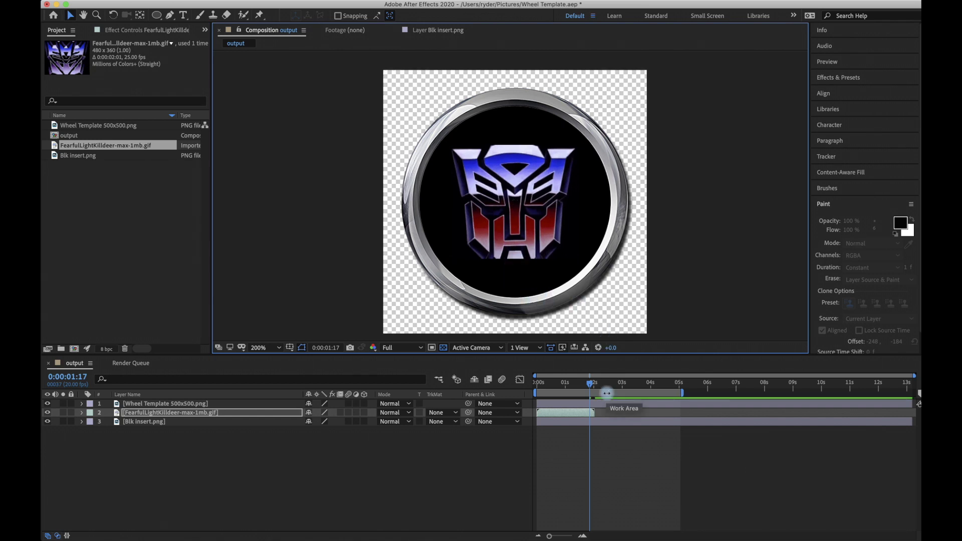
{"action": "left_click_drag", "start_coordinate": [600, 383], "coordinate": [510, 371]}
- Add logo nb.png to the output composition and move it to the top layer
{"action": "key", "text": "space"}
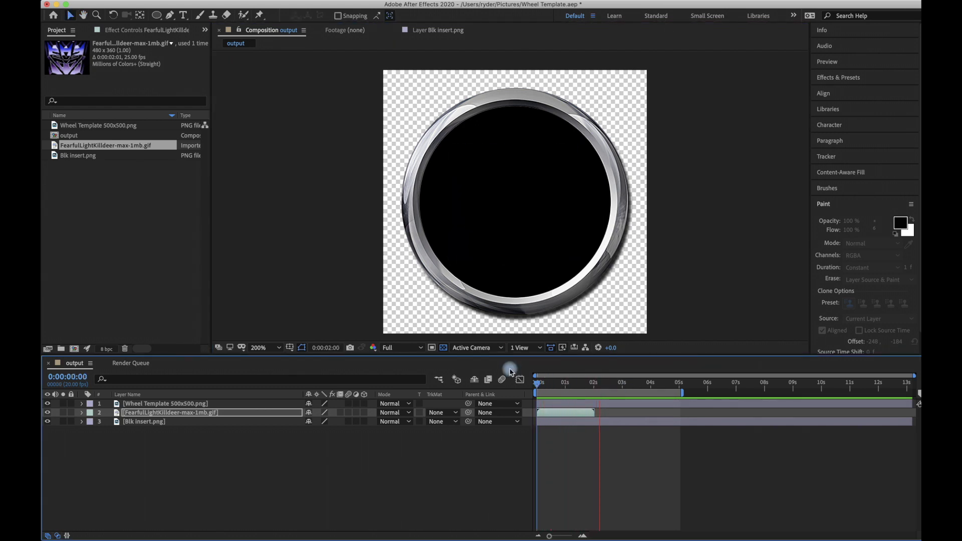
{"action": "key", "text": "space"}
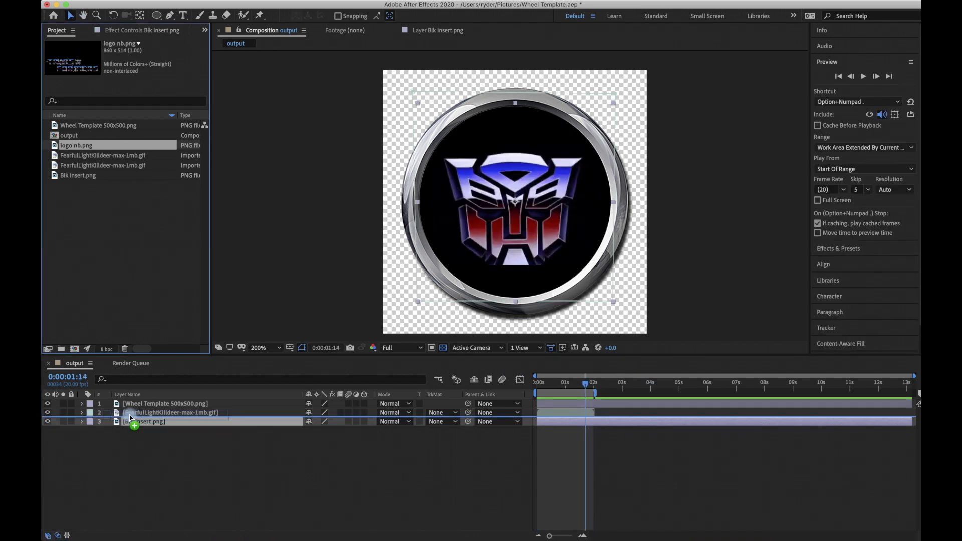
{"action": "left_click_drag", "start_coordinate": [130, 417], "coordinate": [131, 419]}
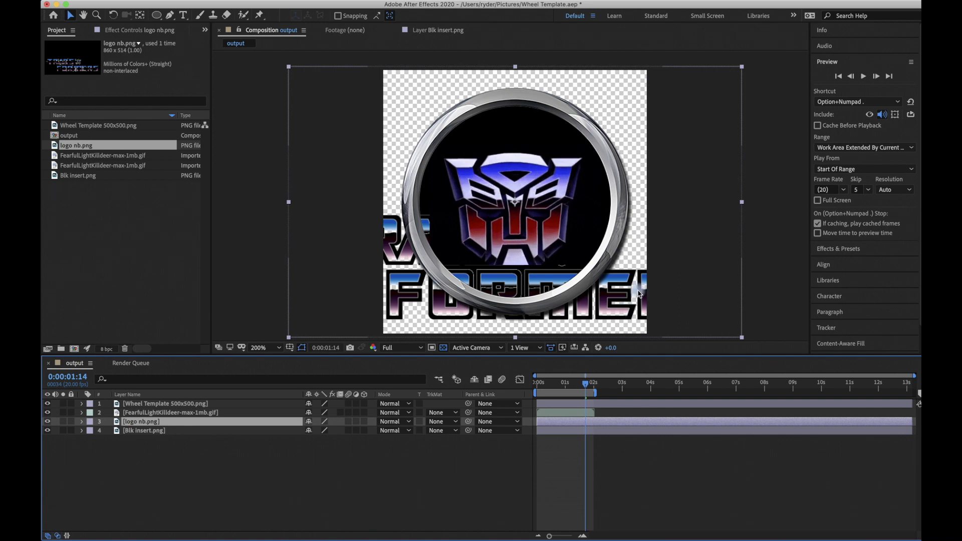
{"action": "key", "text": "comma"}
{"action": "key", "text": "period"}
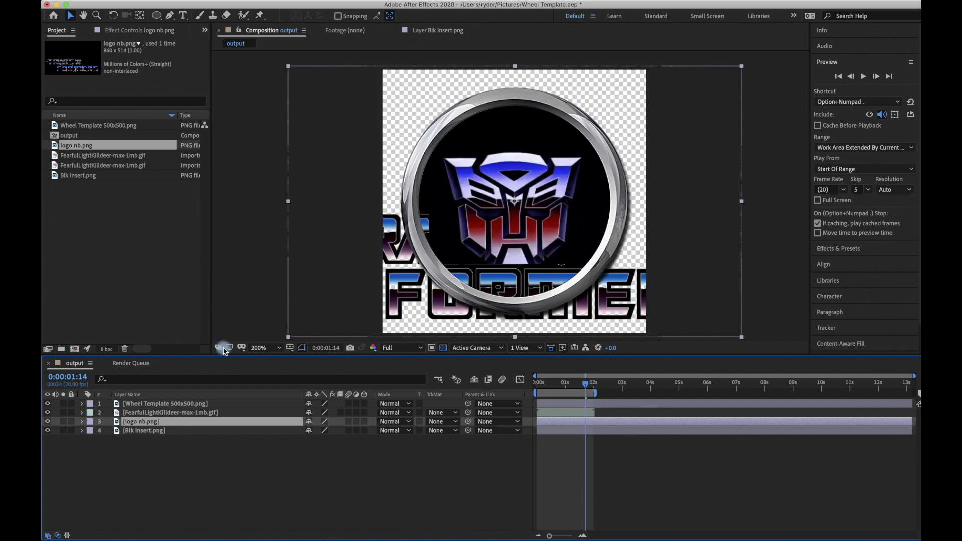
{"action": "left_click_drag", "start_coordinate": [144, 428], "coordinate": [144, 413]}
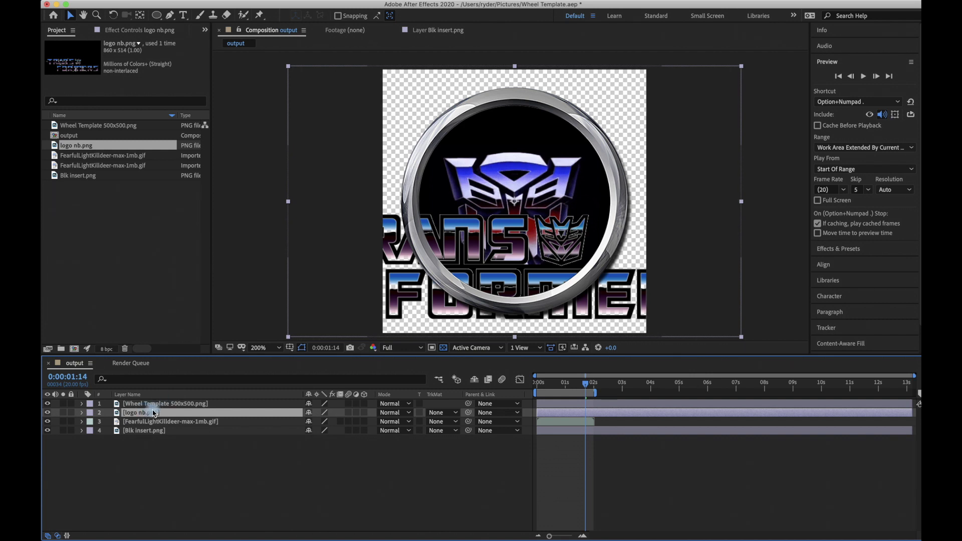
{"action": "left_click_drag", "start_coordinate": [155, 415], "coordinate": [155, 405]}
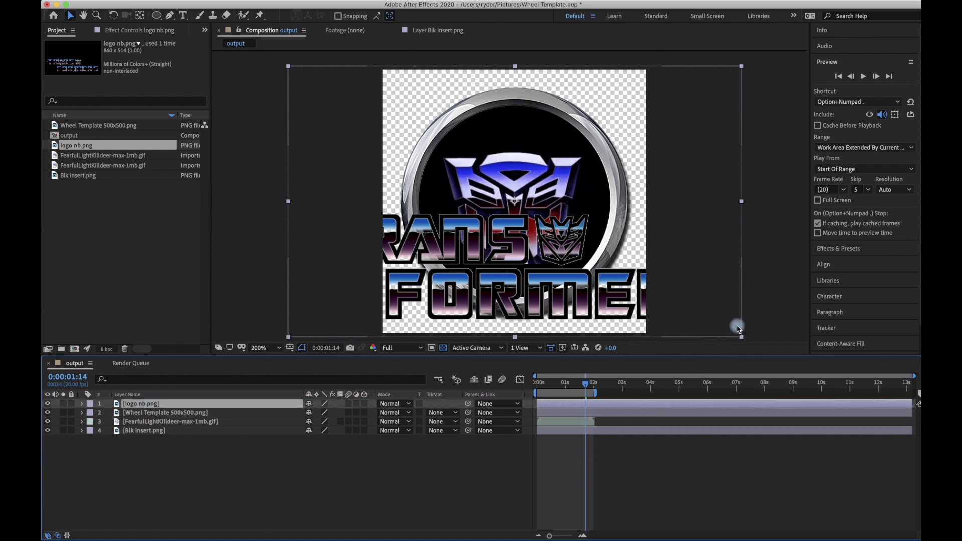
- Shrink the Transformers wordmark, move it to the wheel's lower edge, and preview
{"action": "left_click_drag", "start_coordinate": [742, 339], "coordinate": [634, 269]}
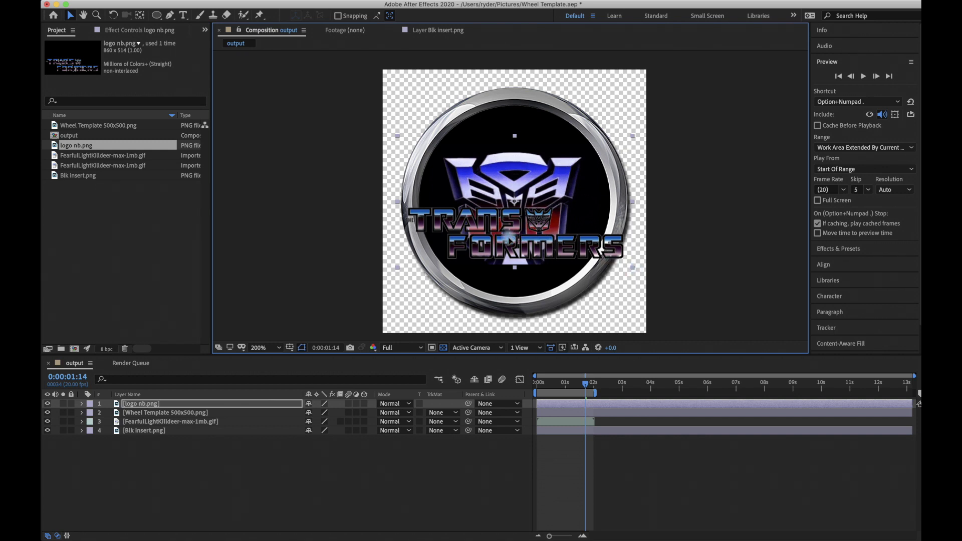
{"action": "left_click_drag", "start_coordinate": [507, 263], "coordinate": [511, 293]}
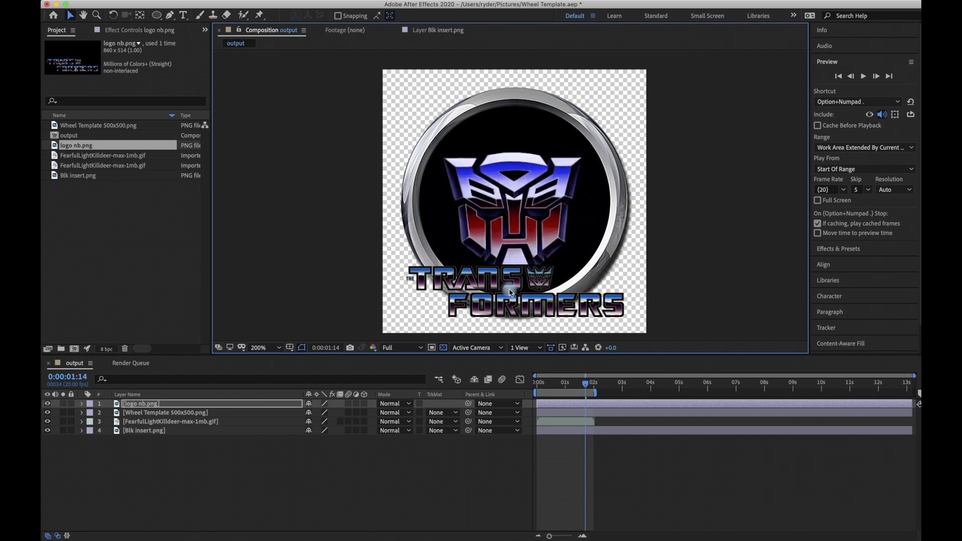
{"action": "key", "text": "space"}
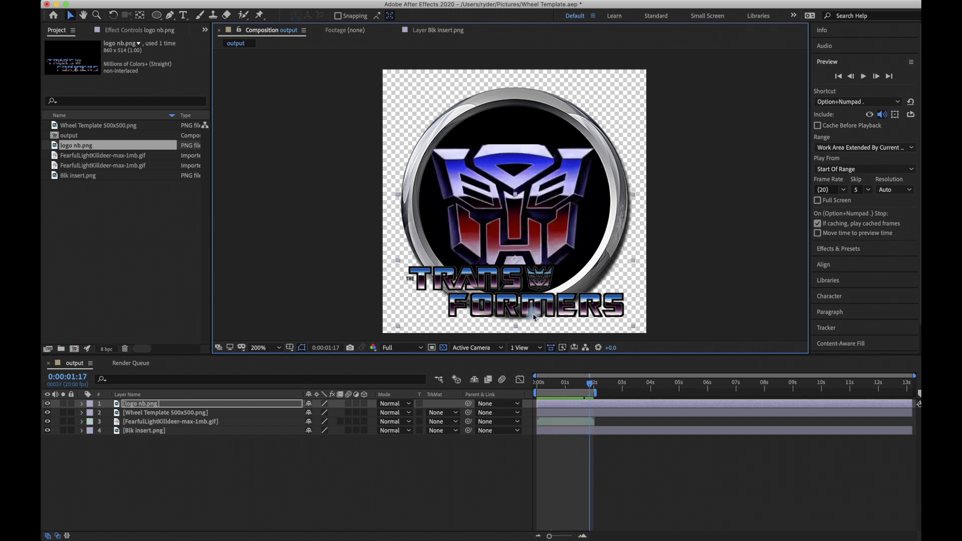
{"action": "left_click", "coordinate": [441, 373]}
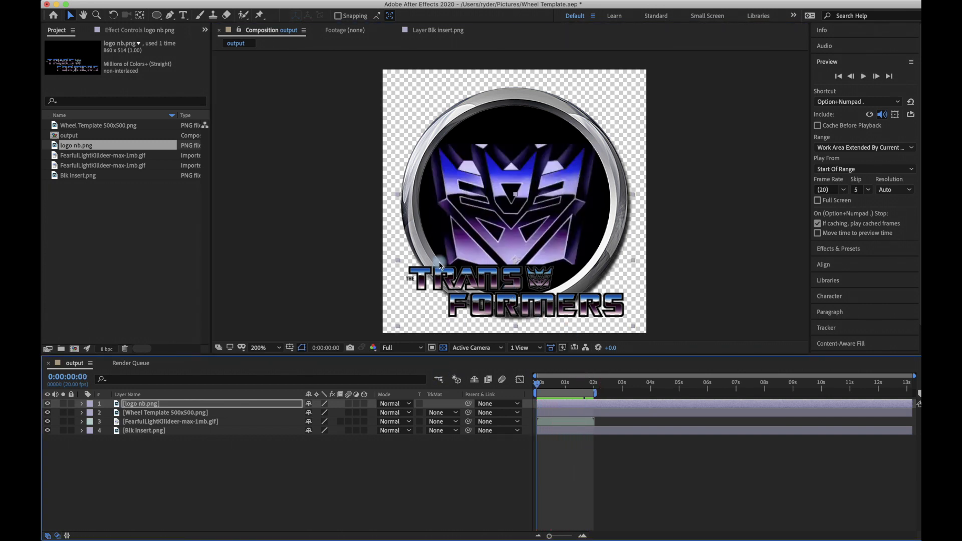
- Delete logo nb.png and its layer from the project, then return to Finder's trans folder
{"action": "left_click", "coordinate": [444, 286]}
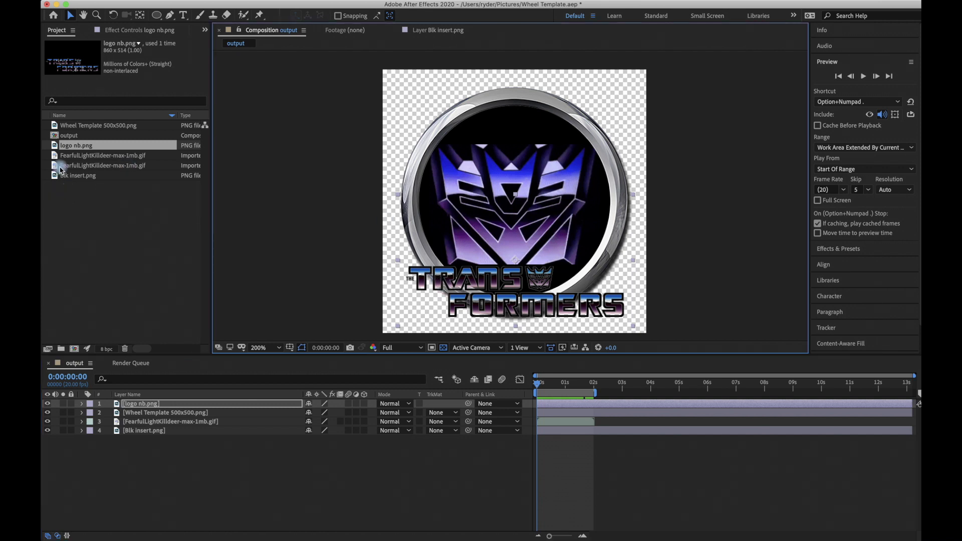
{"action": "left_click", "coordinate": [76, 149]}
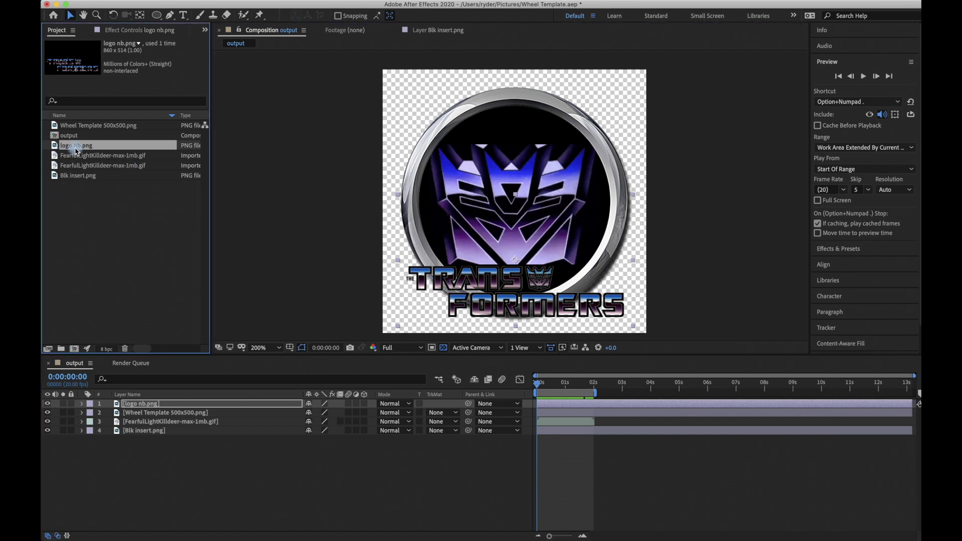
{"action": "key", "text": "Delete"}
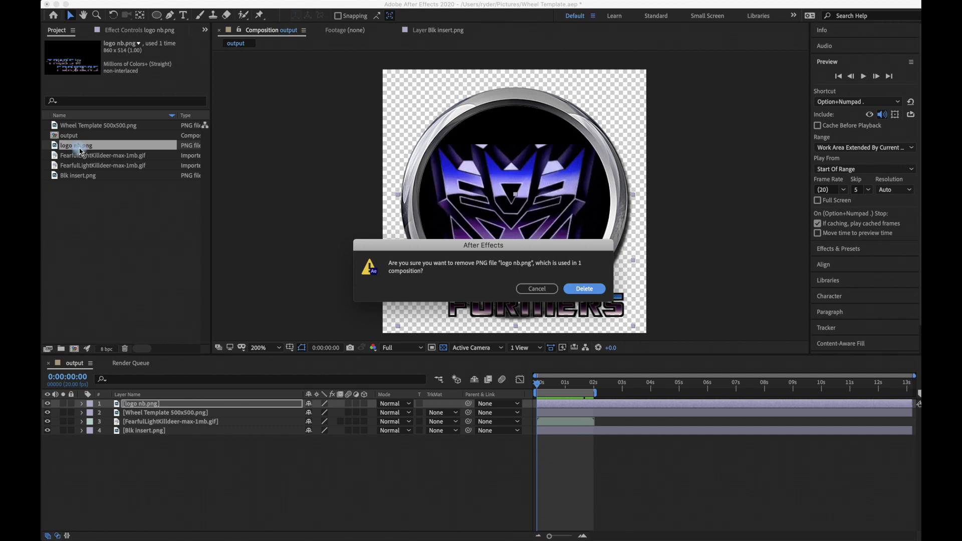
{"action": "left_click", "coordinate": [581, 289]}
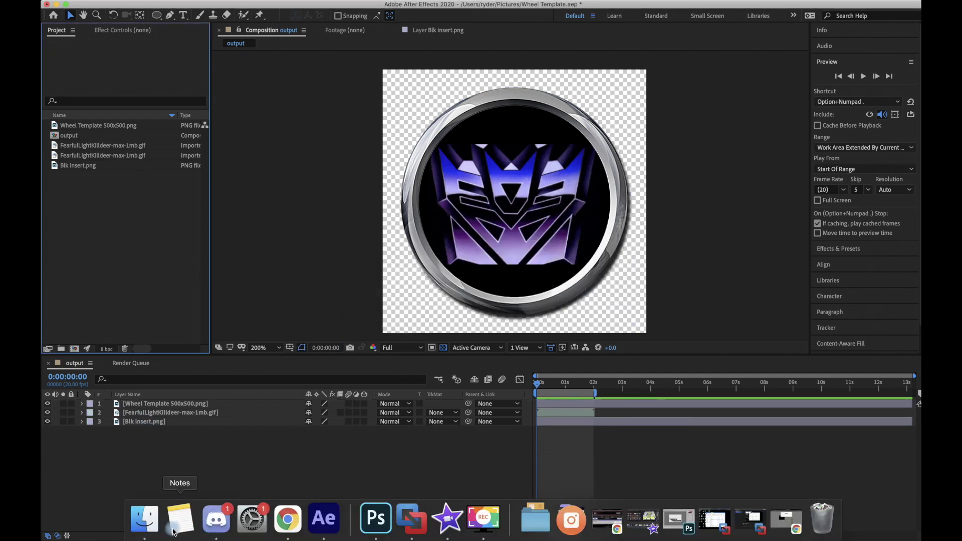
{"action": "left_click", "coordinate": [146, 525]}
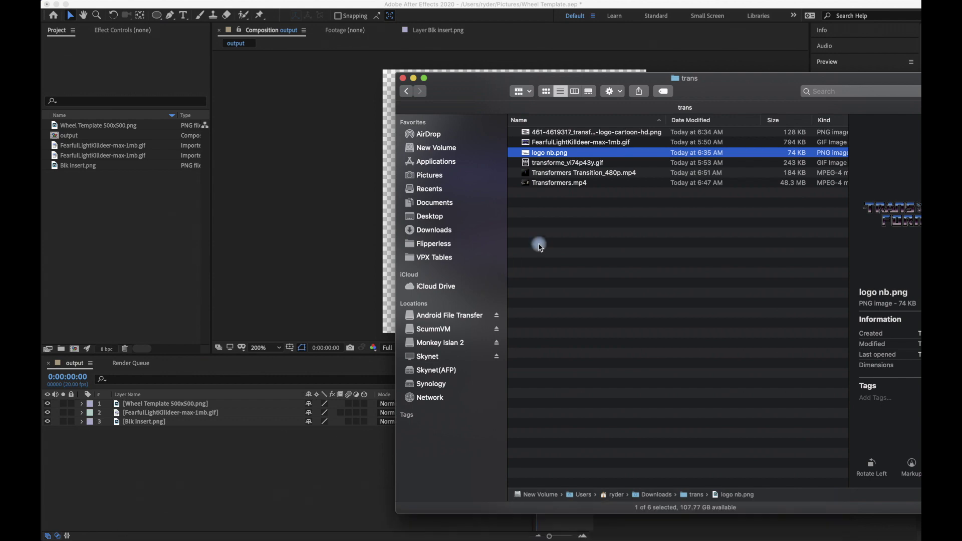
- Start the Windows 10 x64 virtual machine in VMware Fusion
{"action": "left_click", "coordinate": [414, 78]}
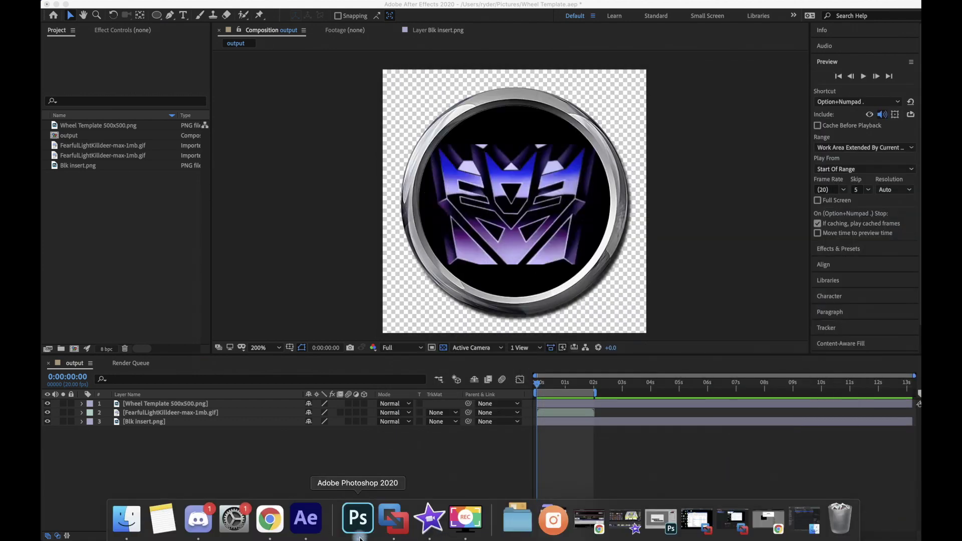
{"action": "left_click", "coordinate": [395, 521]}
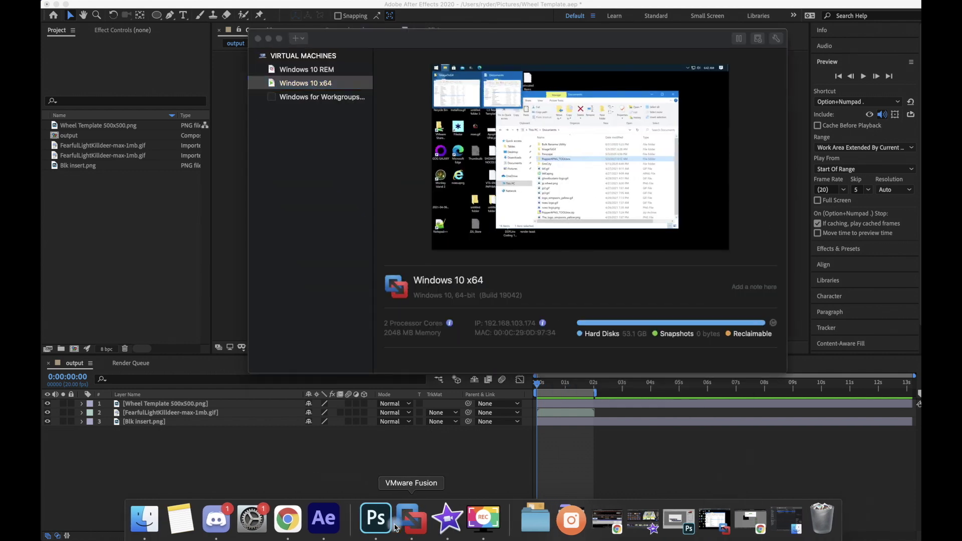
{"action": "double_click", "coordinate": [306, 86]}
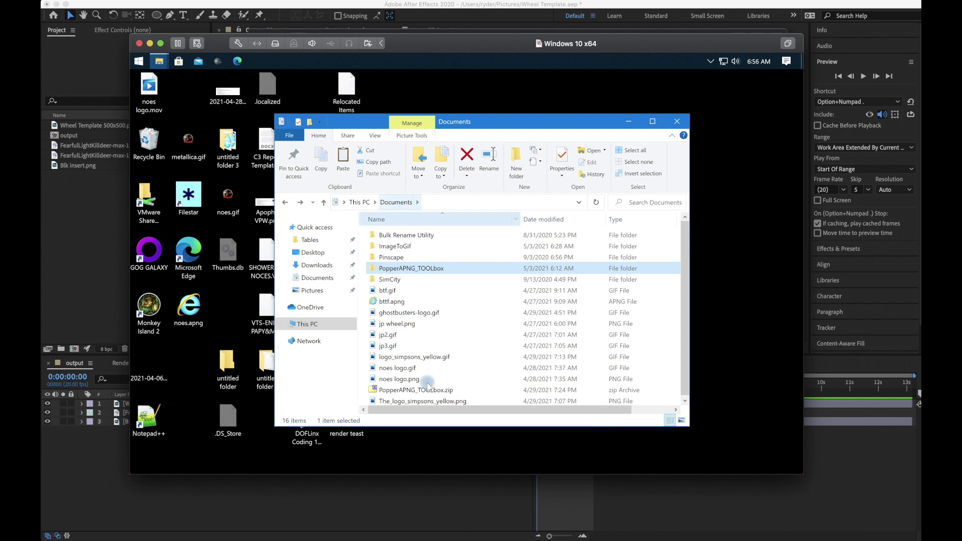
- Paste logo nb.png into ImageToGif, replacing the existing file, and launch Image To Gif Builder
{"action": "left_click", "coordinate": [401, 246]}
{"action": "double_click", "coordinate": [402, 247]}
{"action": "left_click", "coordinate": [491, 346]}
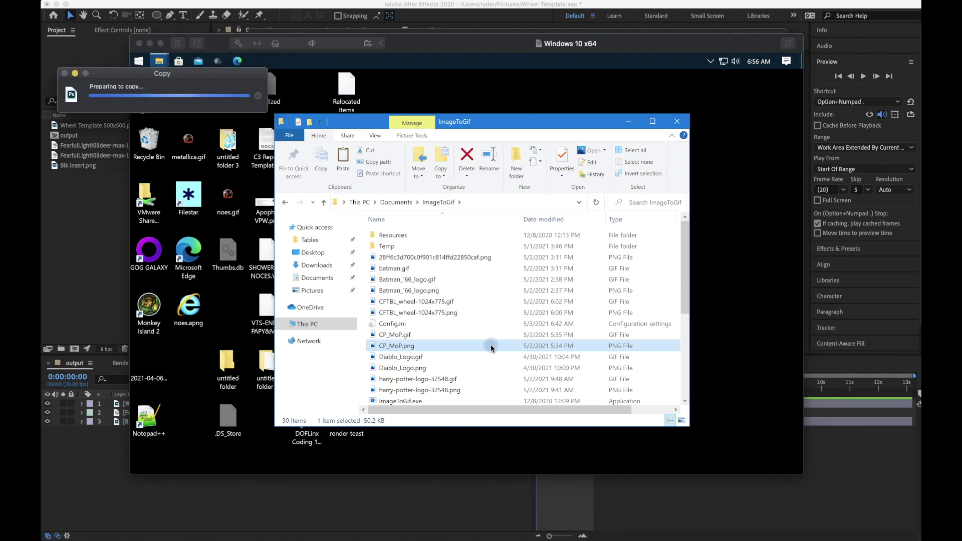
{"action": "key", "text": "ctrl+v"}
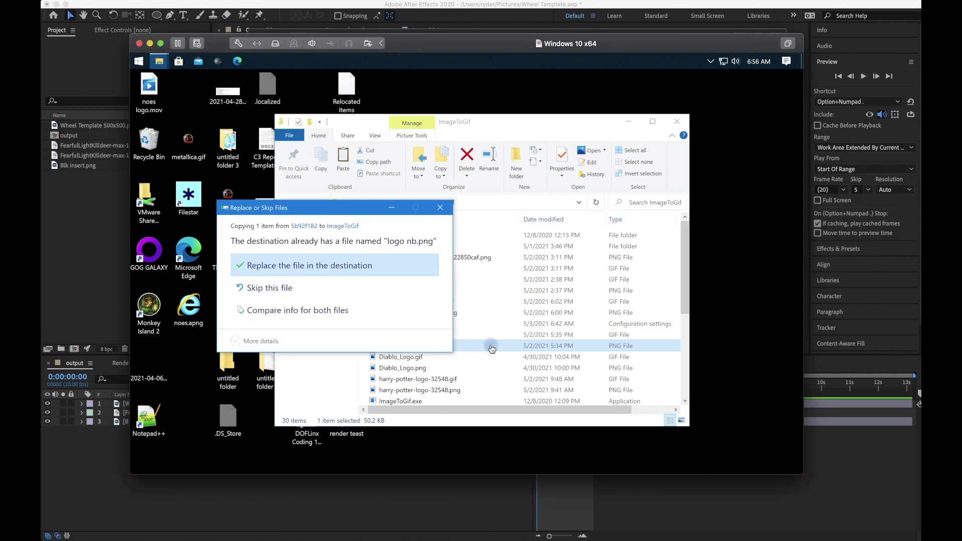
{"action": "left_click", "coordinate": [323, 267]}
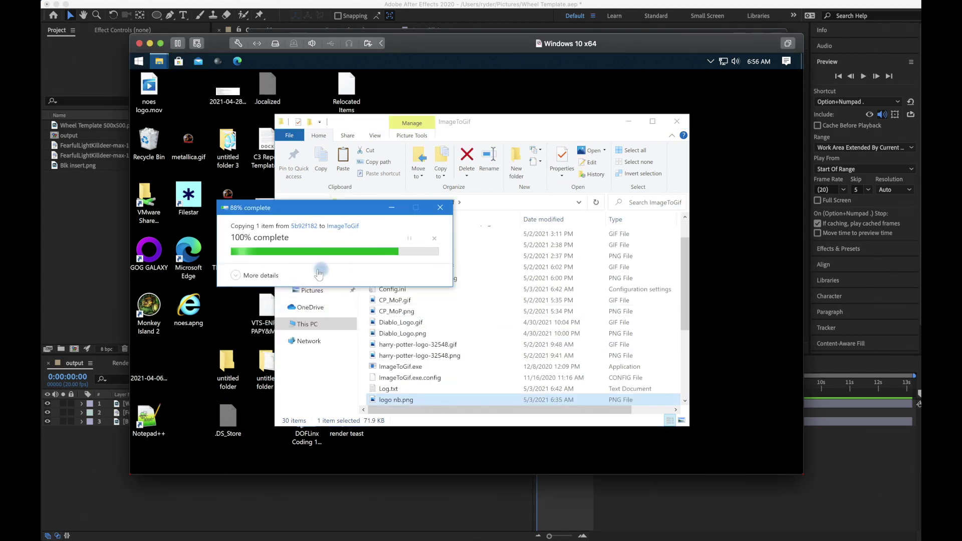
{"action": "double_click", "coordinate": [407, 368]}
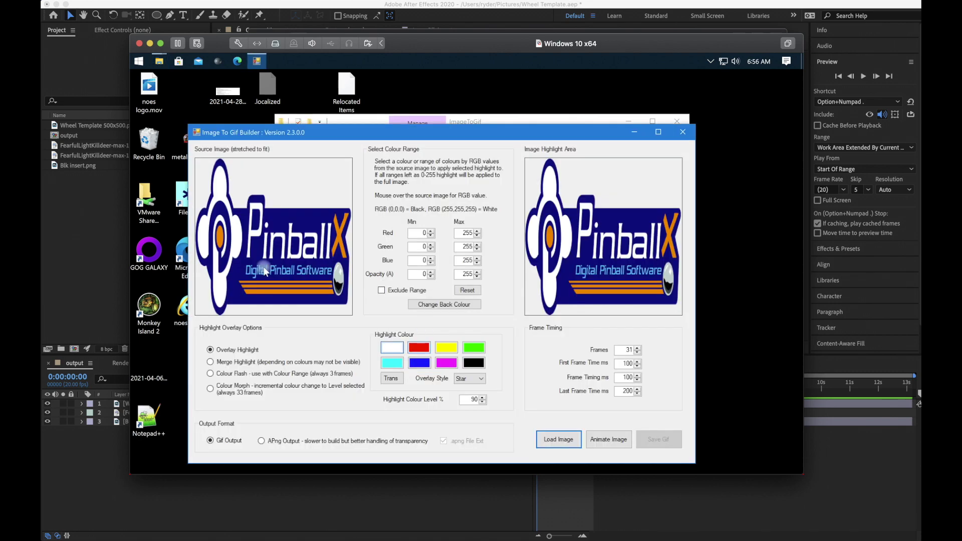
- Load logo nb.png as the source image in Image To Gif Builder
{"action": "left_click_drag", "start_coordinate": [428, 135], "coordinate": [419, 111]}
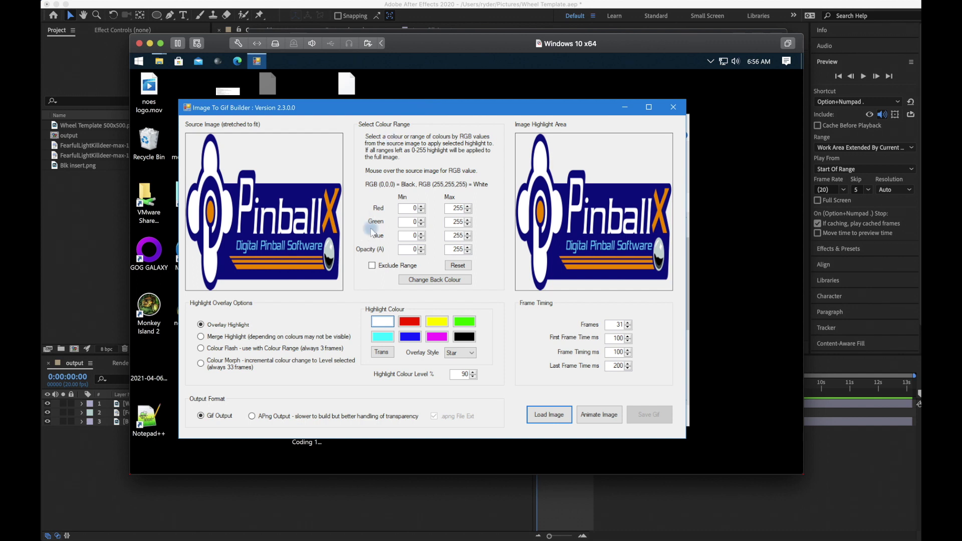
{"action": "left_click", "coordinate": [259, 213]}
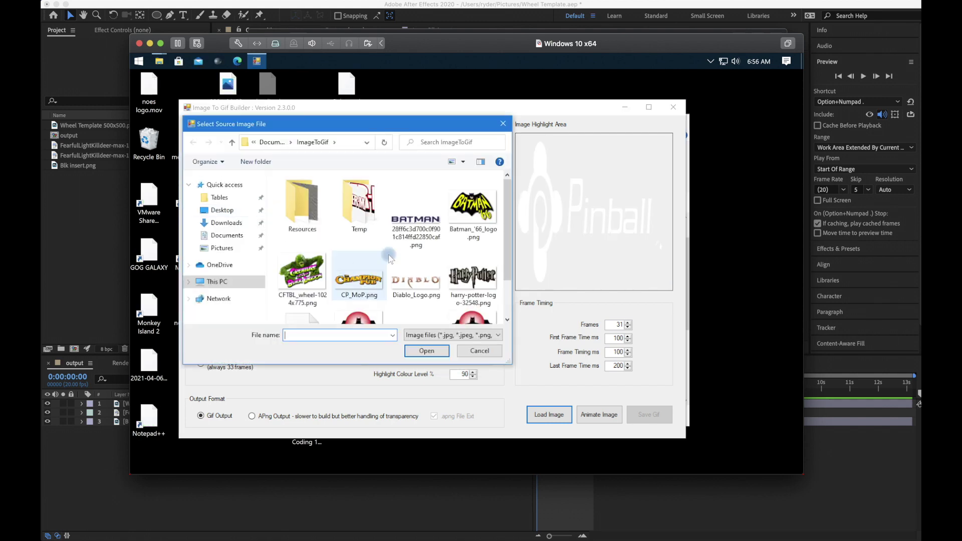
{"action": "scroll", "coordinate": [428, 274], "scroll_direction": "down", "scroll_amount": 2}
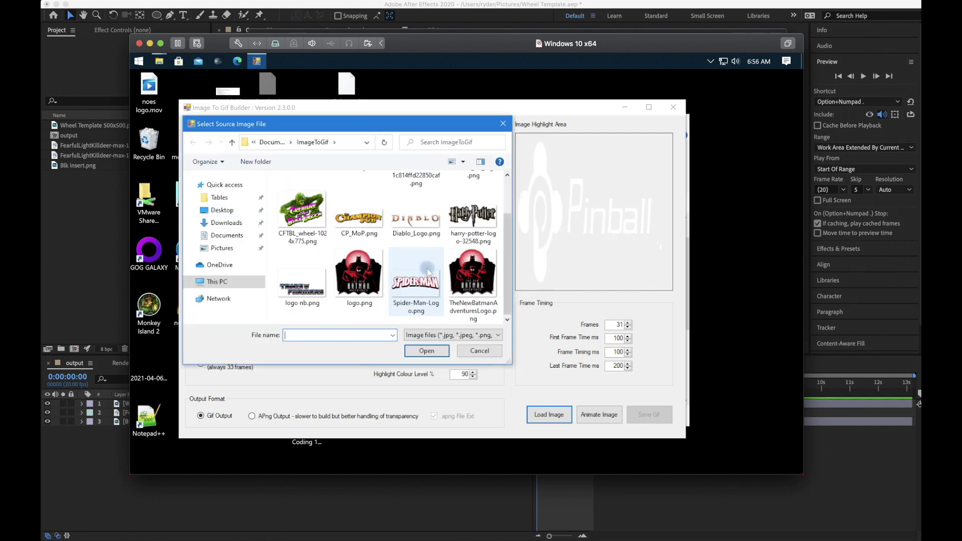
{"action": "left_click", "coordinate": [302, 280]}
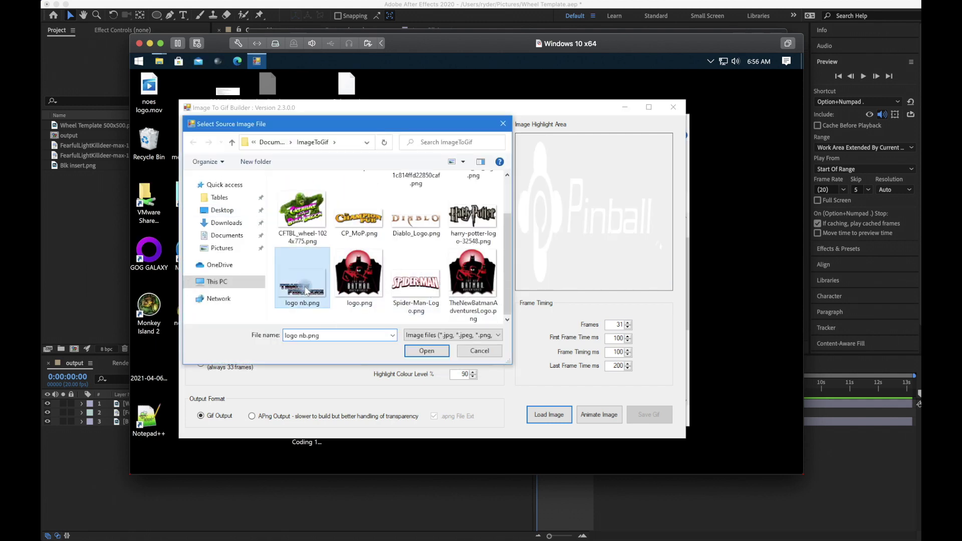
{"action": "left_click", "coordinate": [429, 350]}
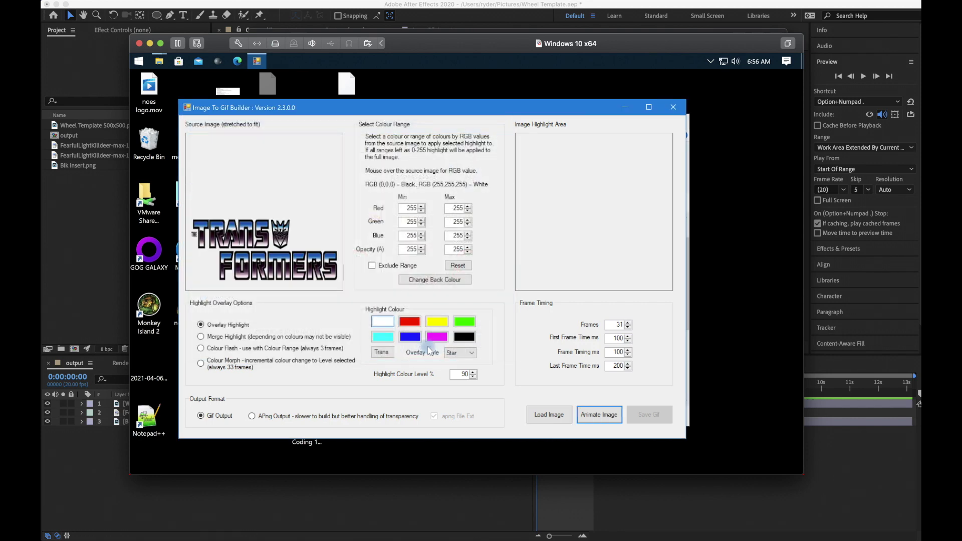
- Set the Red, Green, Blue and Opacity minimums all to 0
{"action": "left_click", "coordinate": [409, 207]}
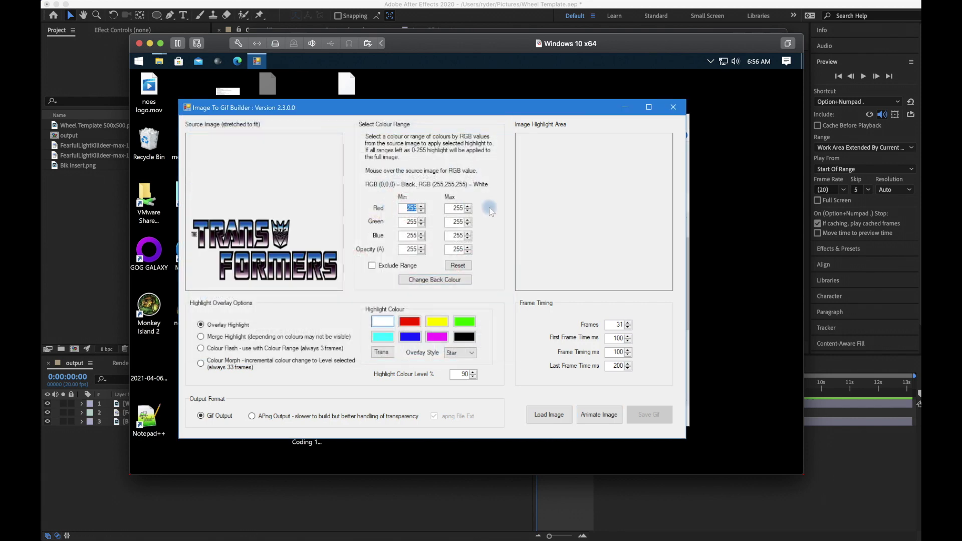
{"action": "type", "text": "0"}
{"action": "double_click", "coordinate": [404, 221]}
{"action": "type", "text": "0"}
{"action": "double_click", "coordinate": [404, 234]}
{"action": "type", "text": "0"}
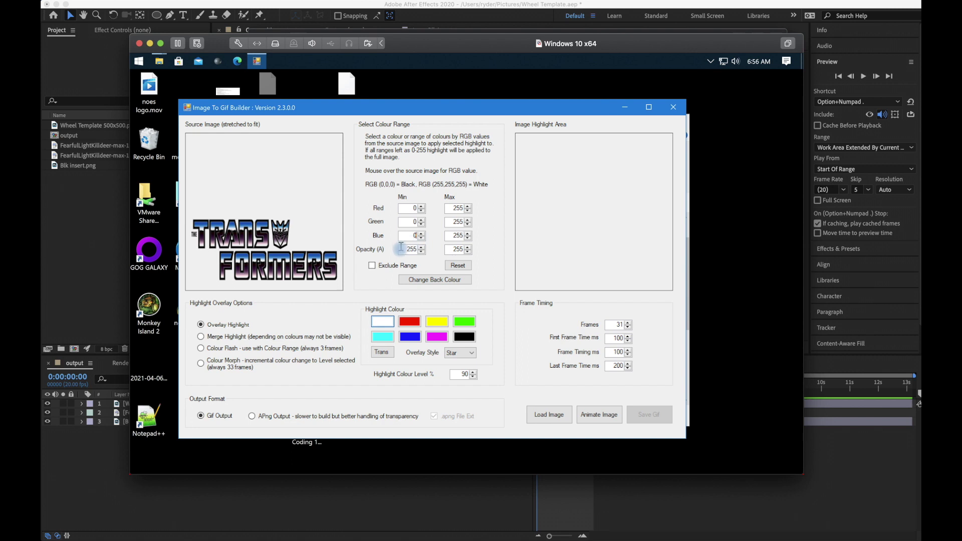
{"action": "double_click", "coordinate": [404, 249]}
{"action": "type", "text": "0"}
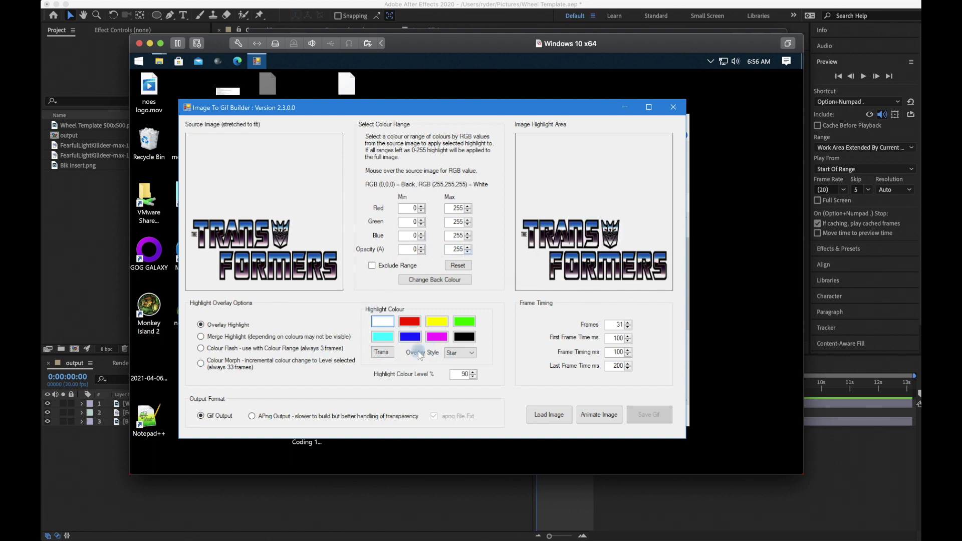
- Use a white Stripe overlay and animate the image into GIF frames
{"action": "left_click", "coordinate": [473, 353]}
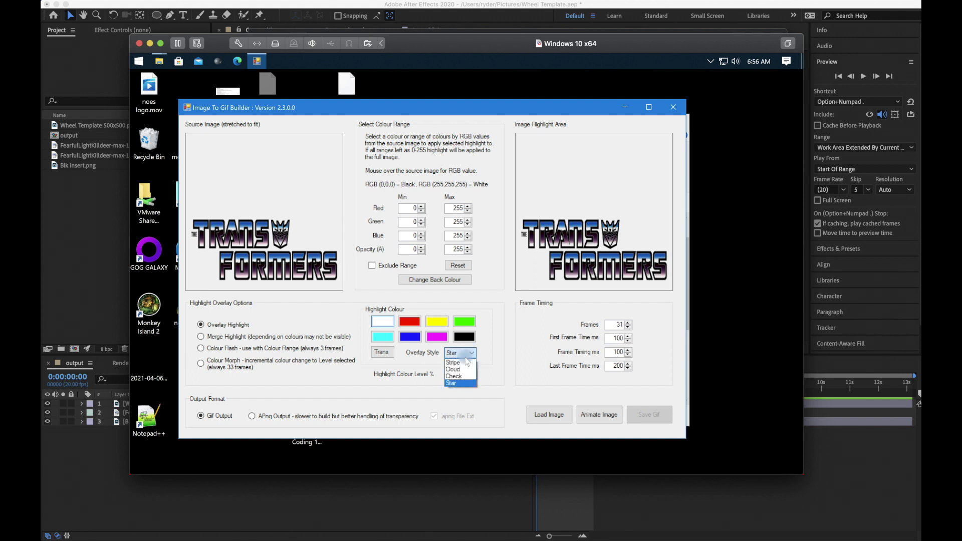
{"action": "left_click", "coordinate": [457, 363]}
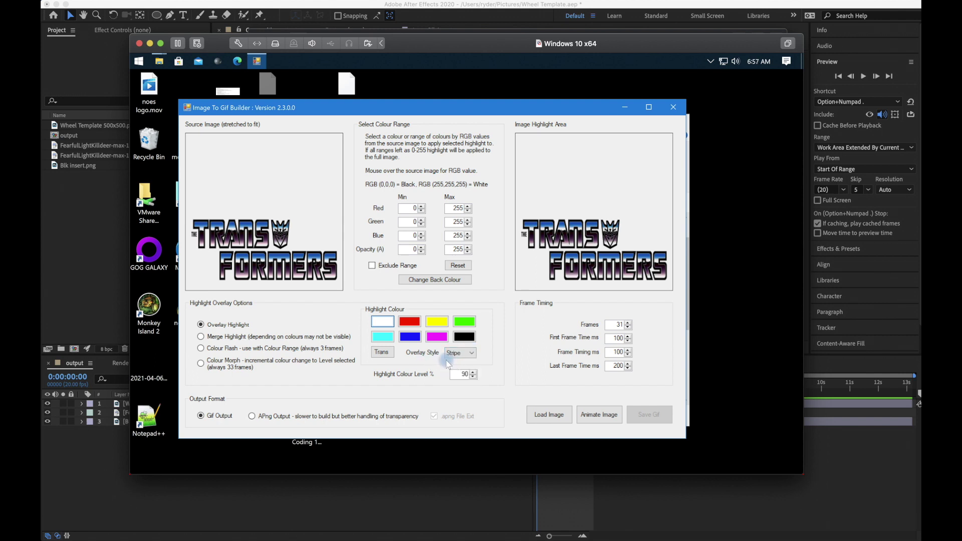
{"action": "left_click", "coordinate": [379, 323]}
{"action": "left_click", "coordinate": [597, 415]}
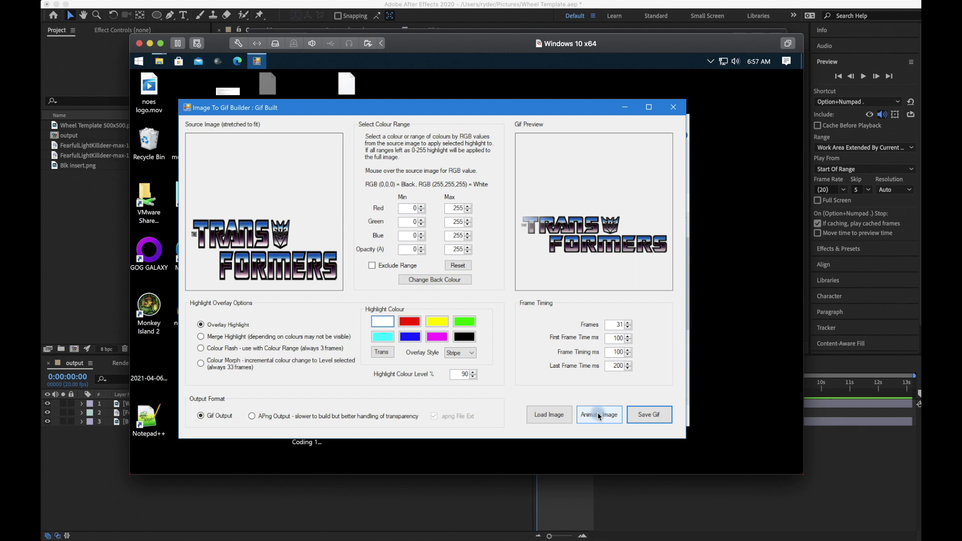
- Save the built GIF as tr logo nb.gif
{"action": "left_click", "coordinate": [645, 416]}
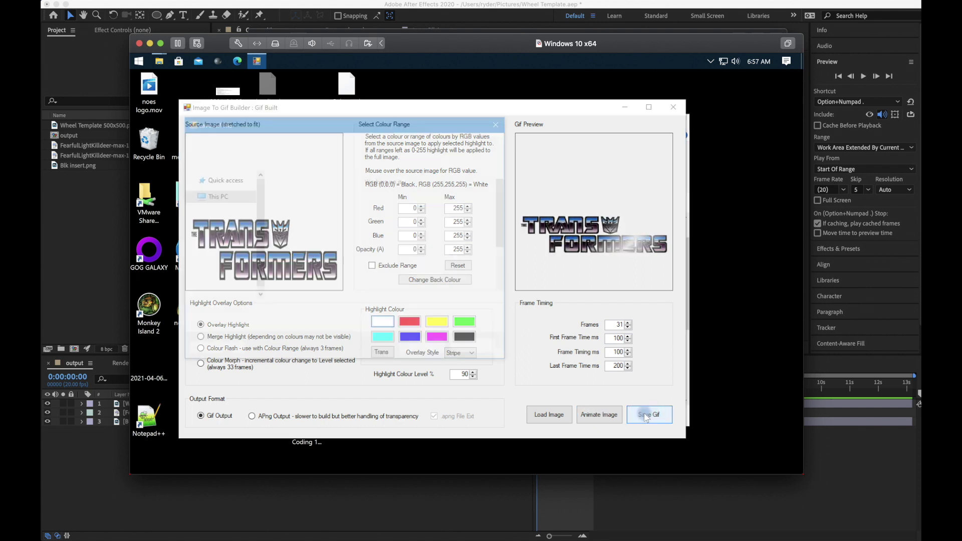
{"action": "left_click", "coordinate": [356, 314]}
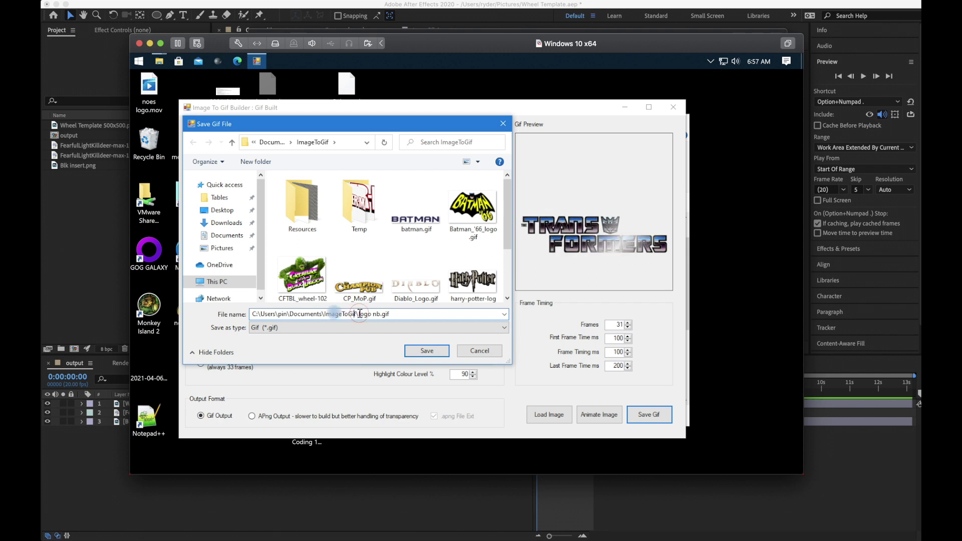
{"action": "left_click_drag", "start_coordinate": [357, 314], "coordinate": [131, 299]}
{"action": "type", "text": "tr"}
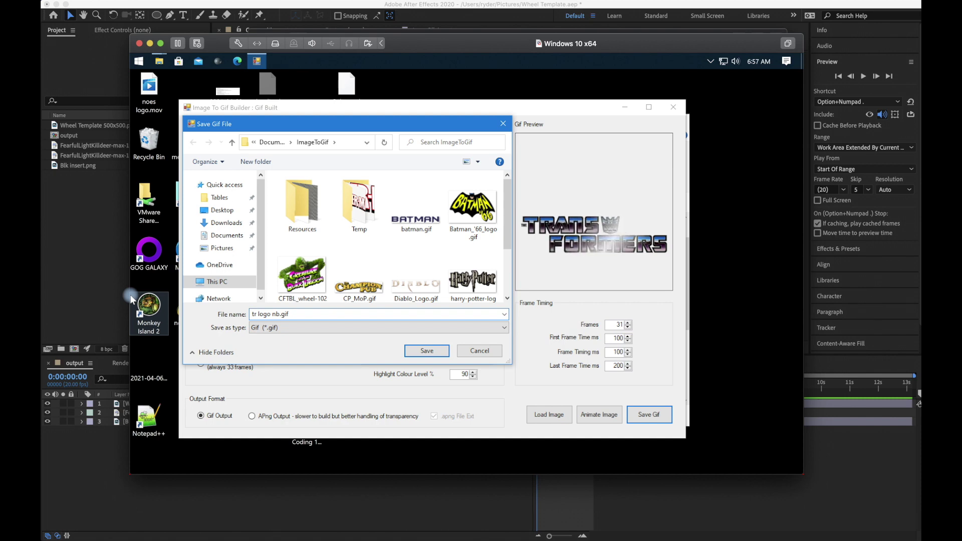
{"action": "key", "text": "Return"}
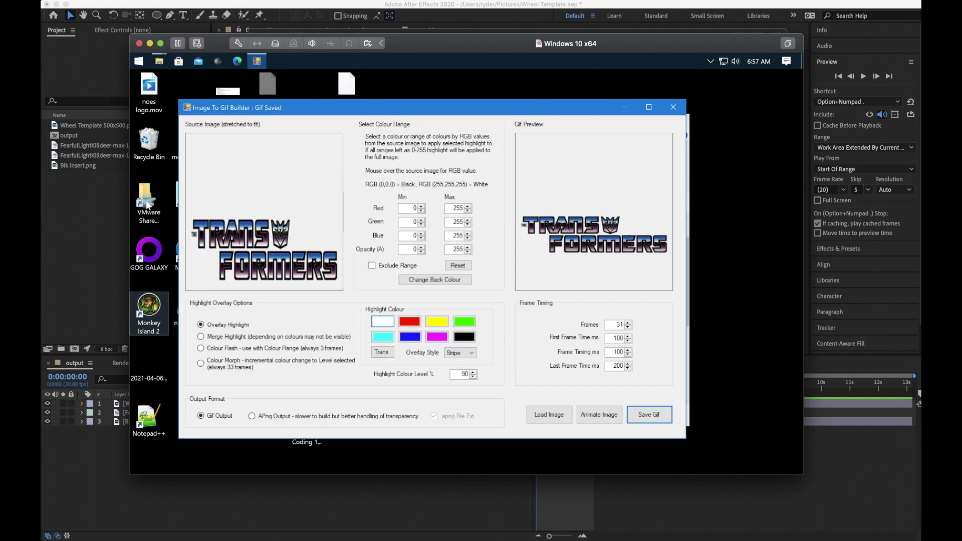
- Switch the overlay style to Cloud and rebuild the animation
{"action": "left_click", "coordinate": [458, 353]}
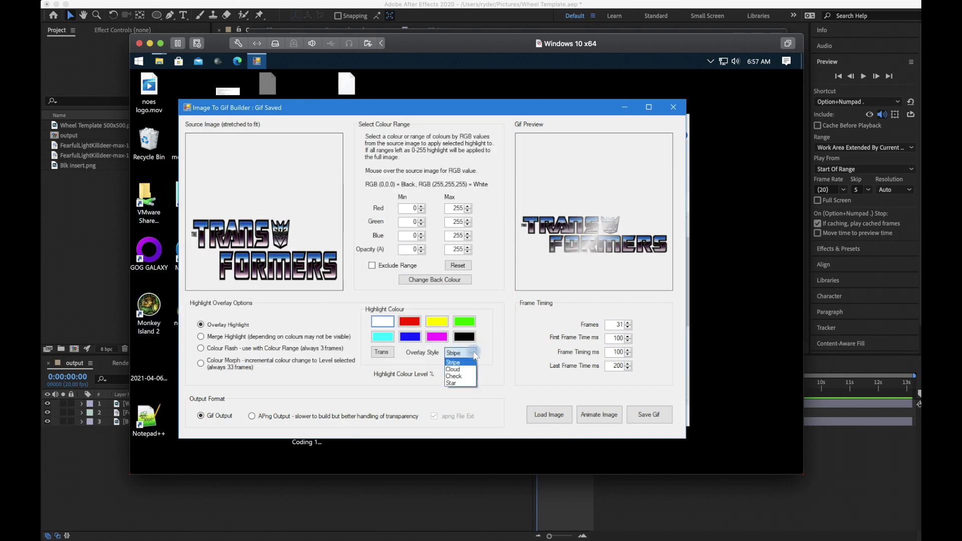
{"action": "left_click", "coordinate": [459, 369]}
{"action": "left_click", "coordinate": [596, 415]}
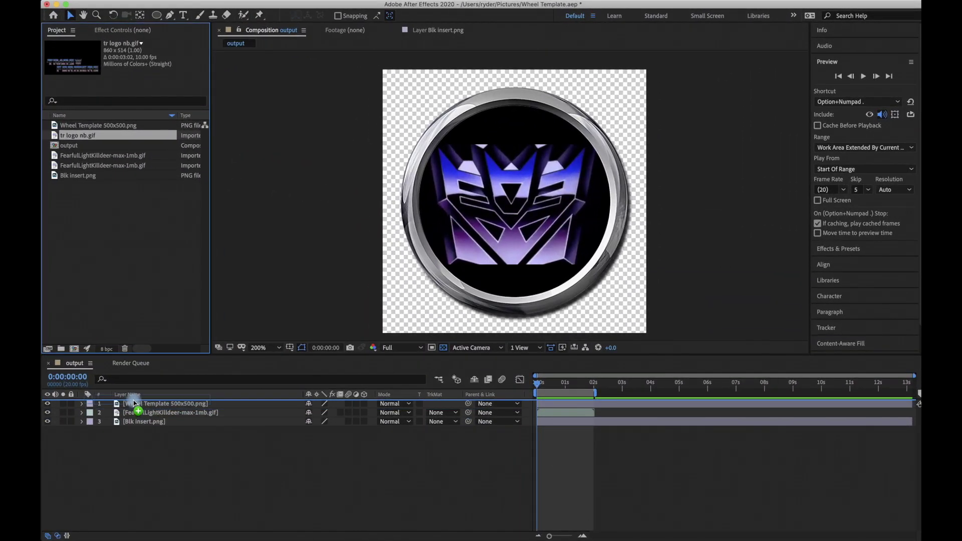
- Place tr logo nb.gif as the top layer, scale it down, move it into the wheel's lower part, and preview
{"action": "left_click_drag", "start_coordinate": [133, 401], "coordinate": [134, 401]}
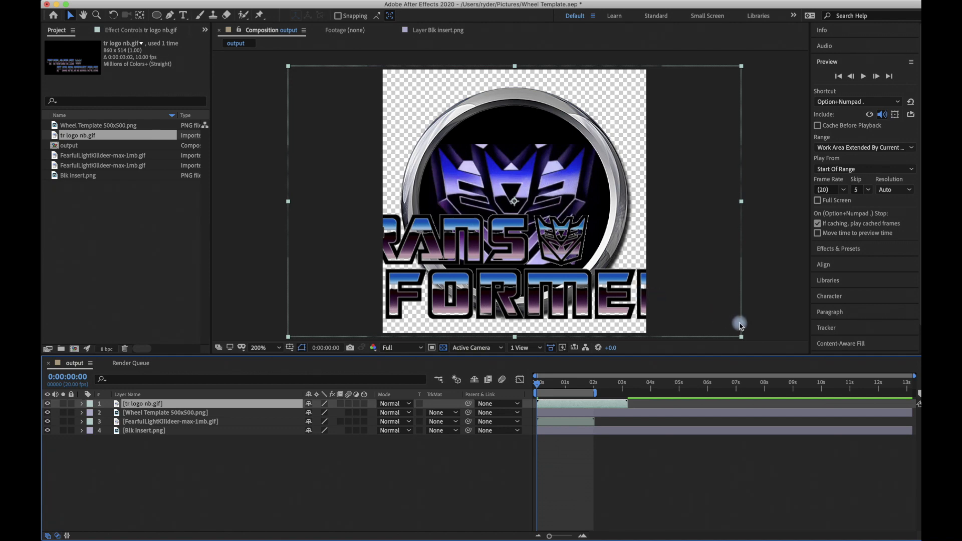
{"action": "left_click_drag", "start_coordinate": [742, 337], "coordinate": [614, 264]}
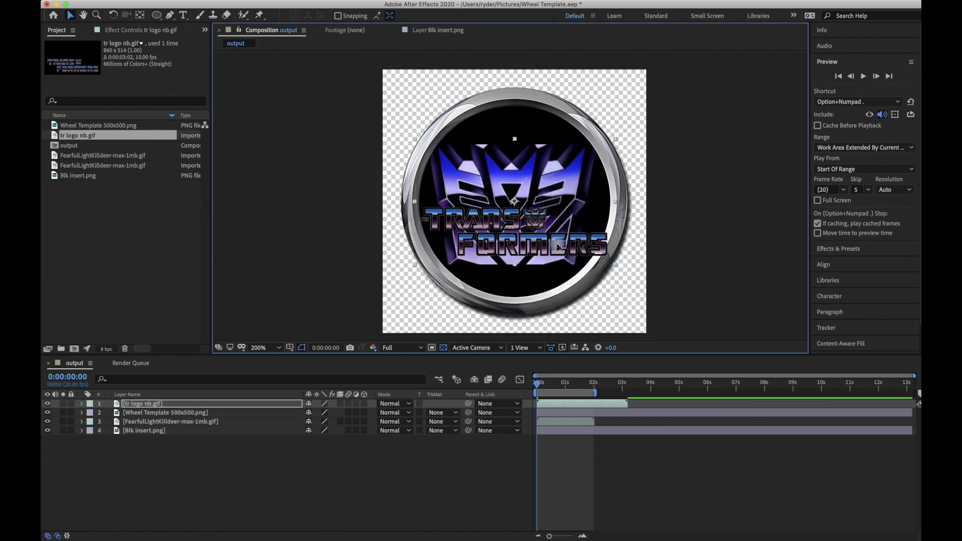
{"action": "left_click_drag", "start_coordinate": [557, 257], "coordinate": [556, 307]}
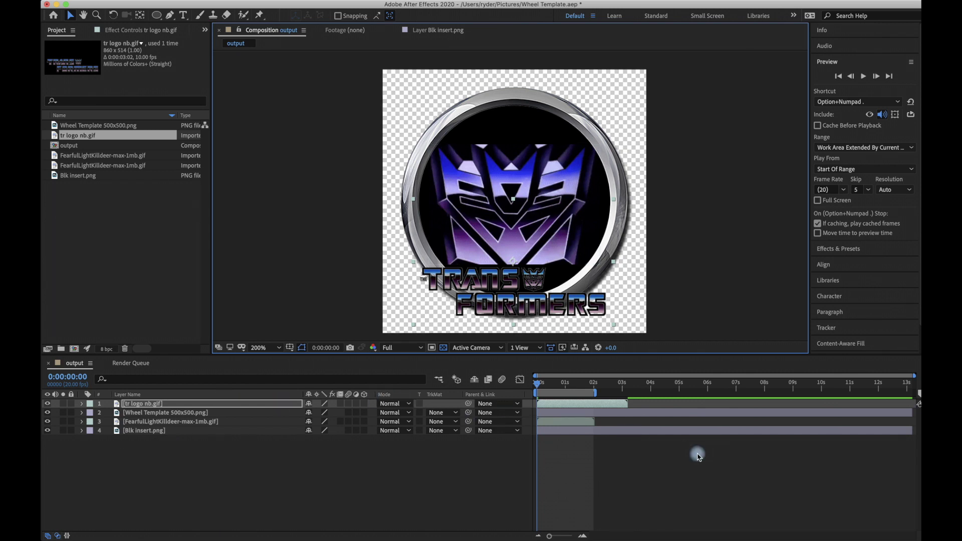
{"action": "key", "text": "space"}
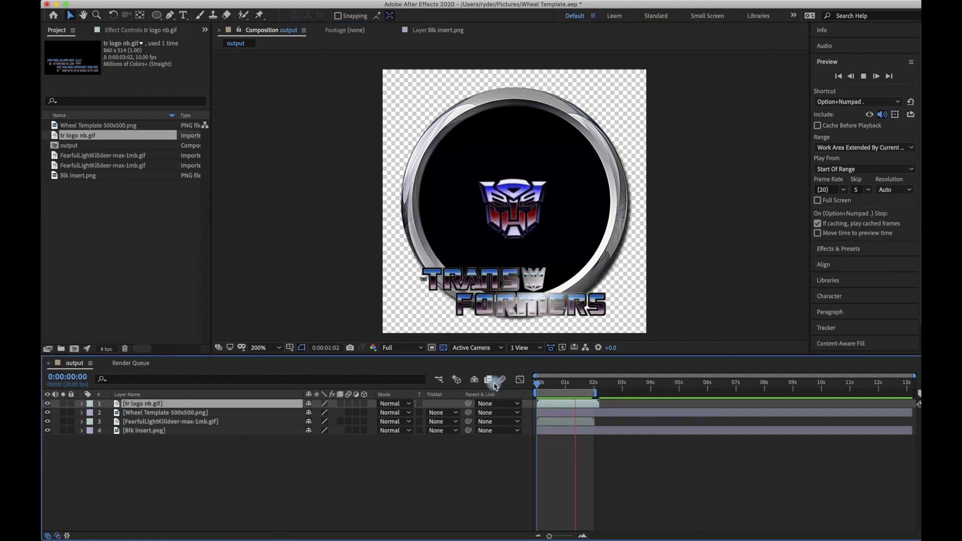
- Stop the preview and add the output composition to the render queue via File > Export
{"action": "left_click", "coordinate": [495, 281]}
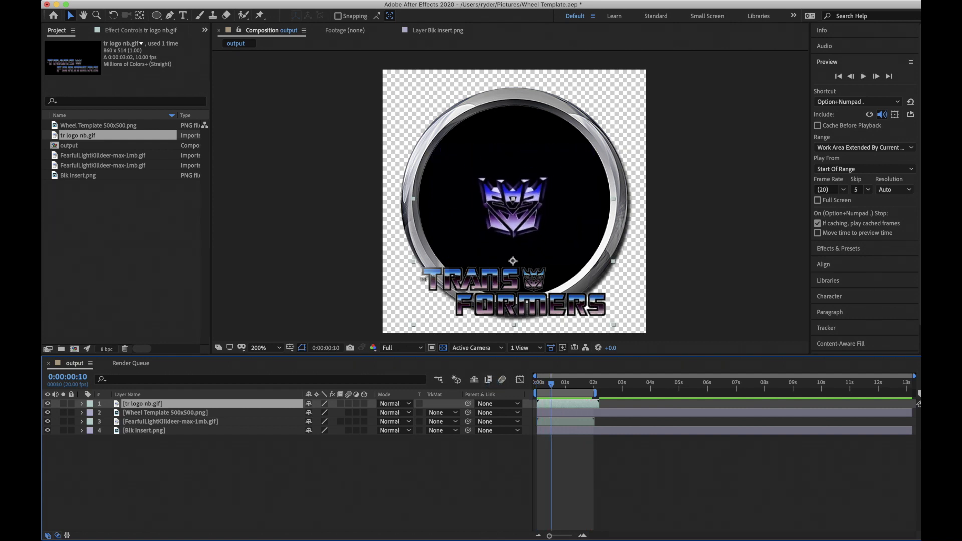
{"action": "left_click", "coordinate": [131, 1]}
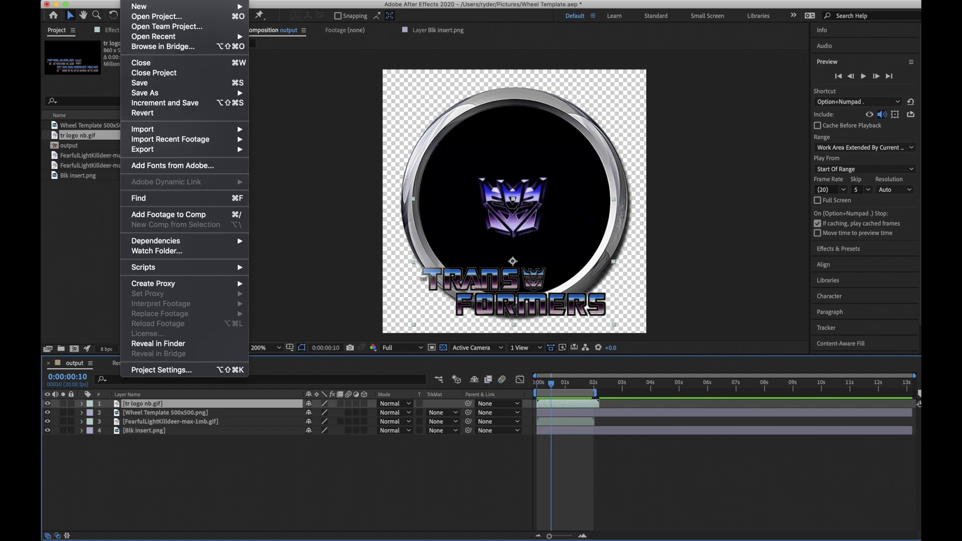
{"action": "mouse_move", "coordinate": [160, 153]}
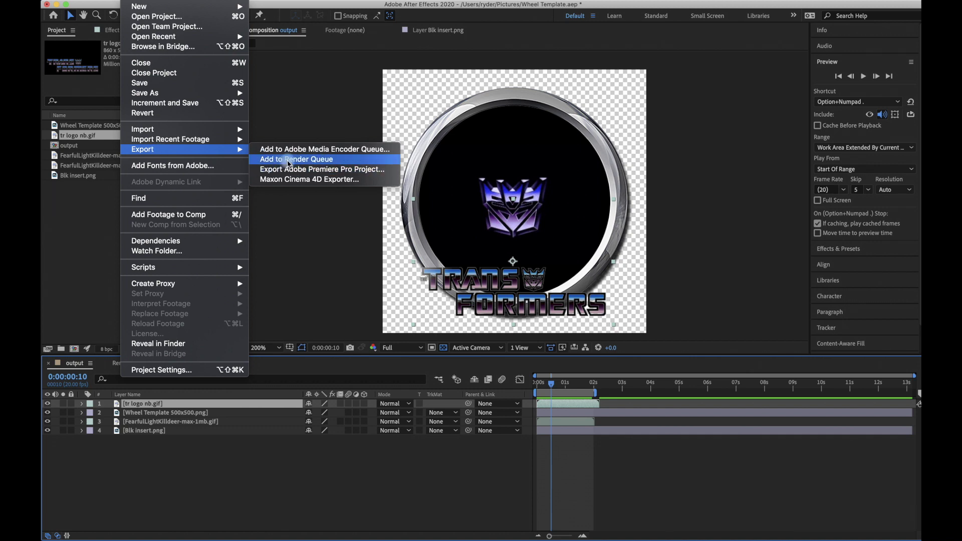
{"action": "left_click", "coordinate": [289, 159]}
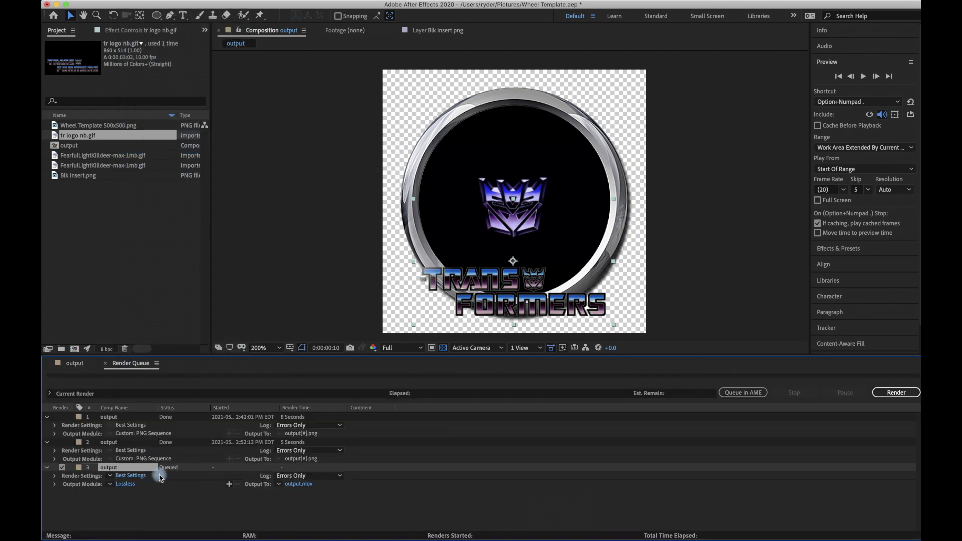
- Set the render item's output to PNG Sequence with RGB + Alpha channels
{"action": "left_click", "coordinate": [125, 485]}
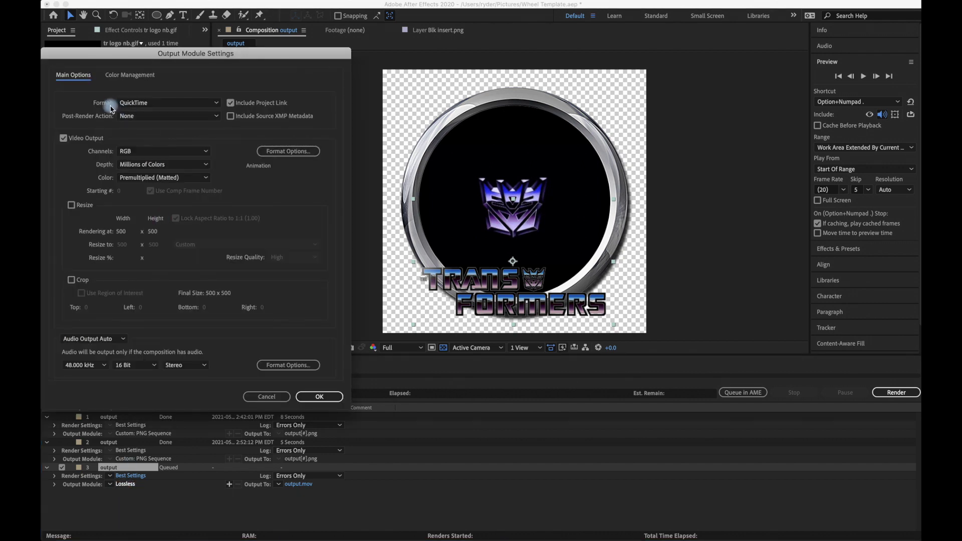
{"action": "left_click", "coordinate": [167, 104]}
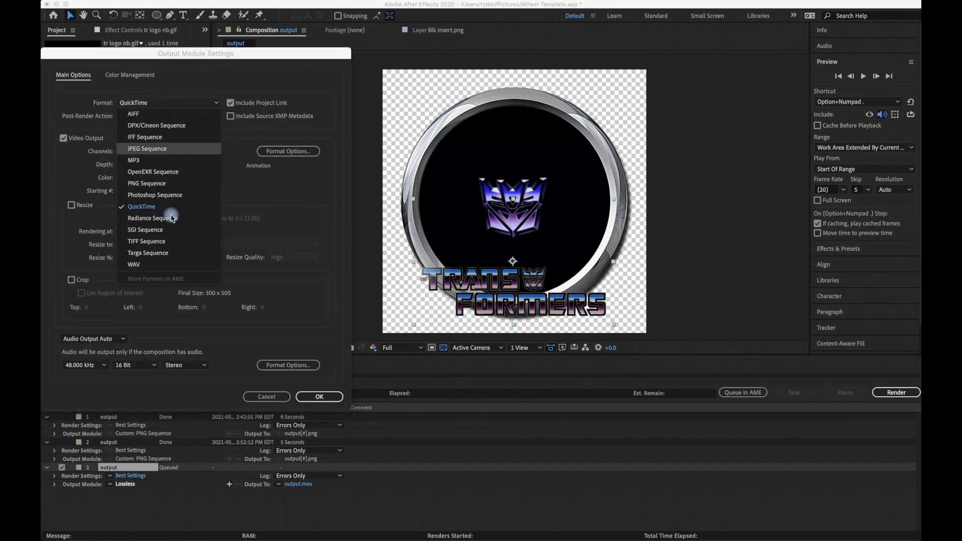
{"action": "left_click", "coordinate": [173, 189]}
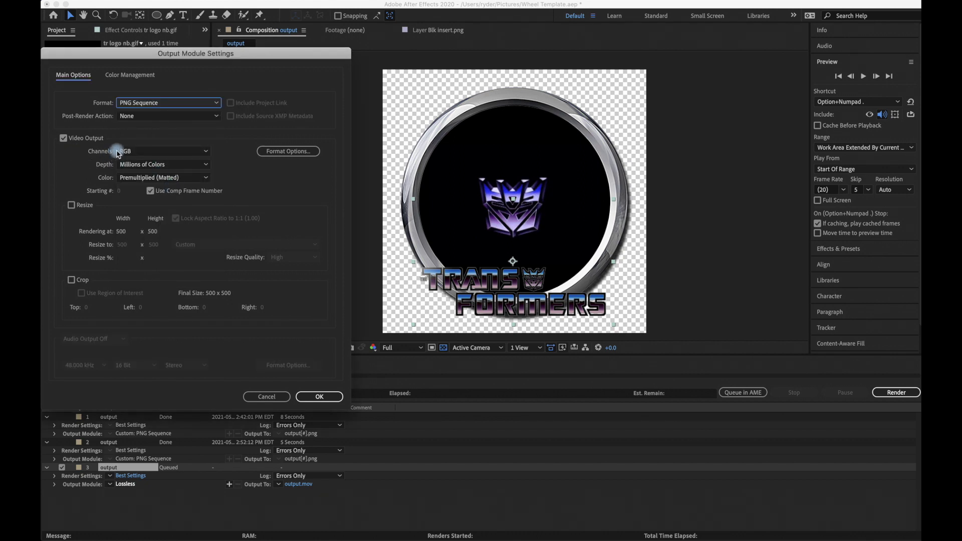
{"action": "left_click", "coordinate": [200, 153]}
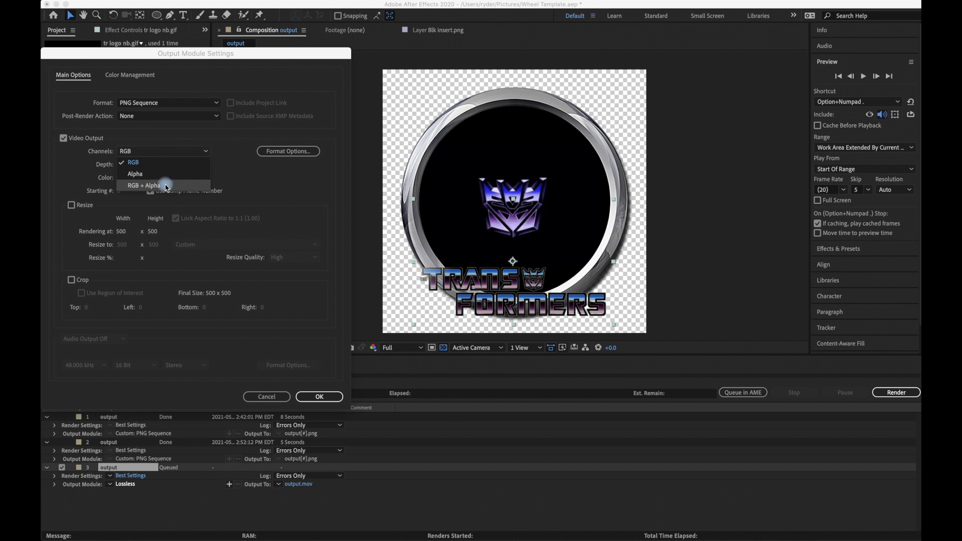
{"action": "left_click", "coordinate": [168, 187]}
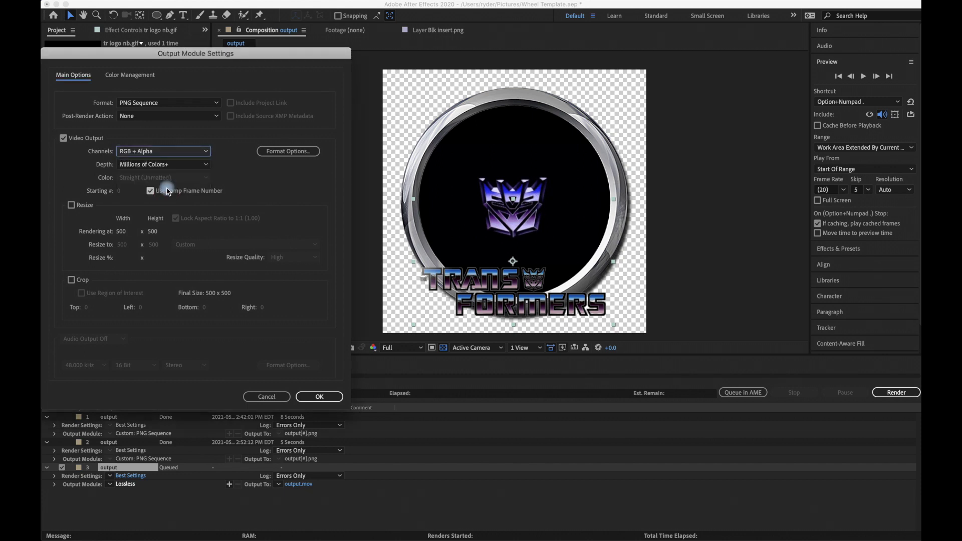
{"action": "left_click", "coordinate": [318, 397]}
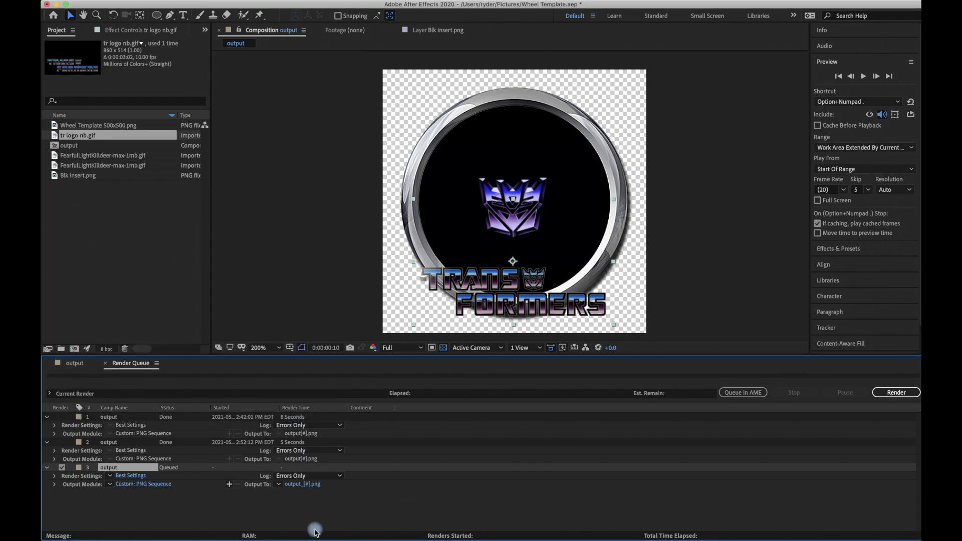
- Create a new 'sequence' folder inside trans as the render destination
{"action": "left_click", "coordinate": [306, 486]}
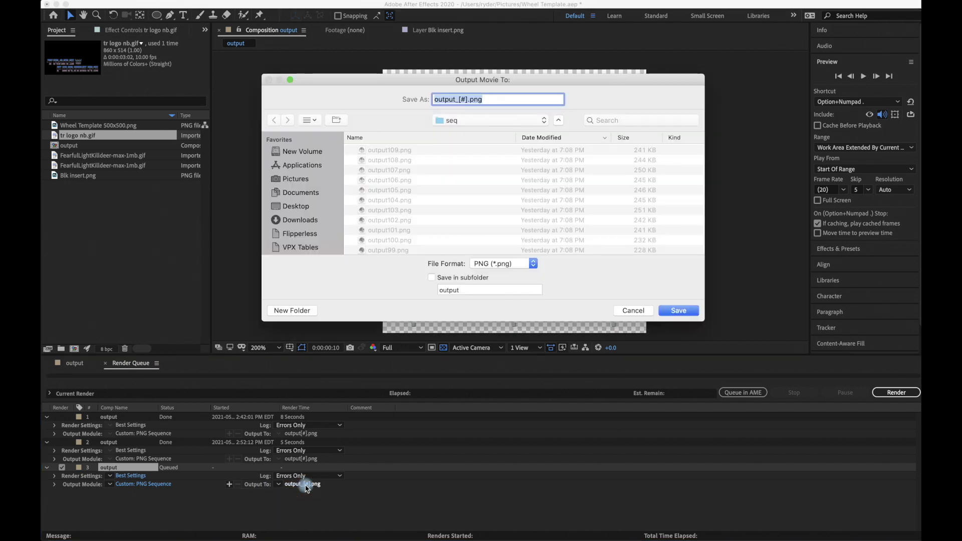
{"action": "left_click", "coordinate": [487, 124]}
{"action": "left_click", "coordinate": [473, 201]}
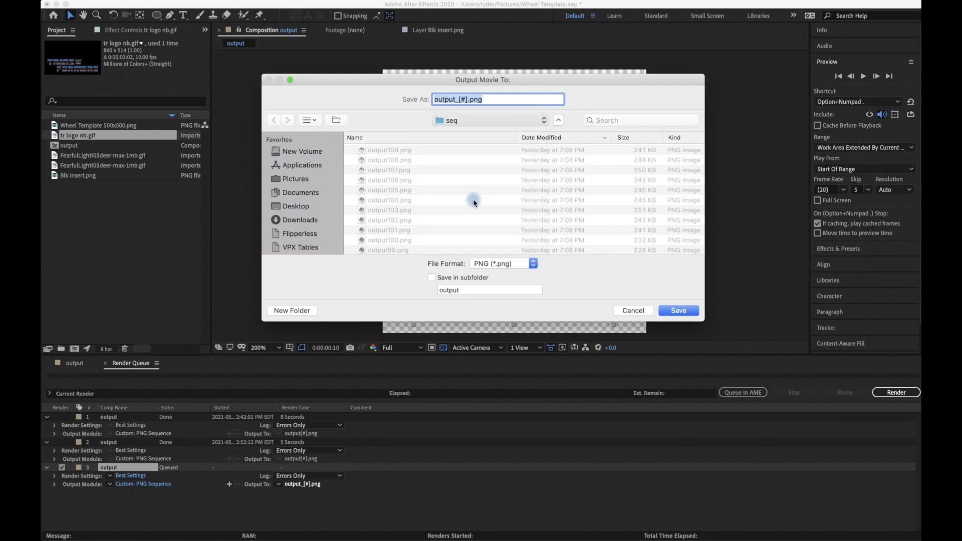
{"action": "left_click", "coordinate": [297, 311]}
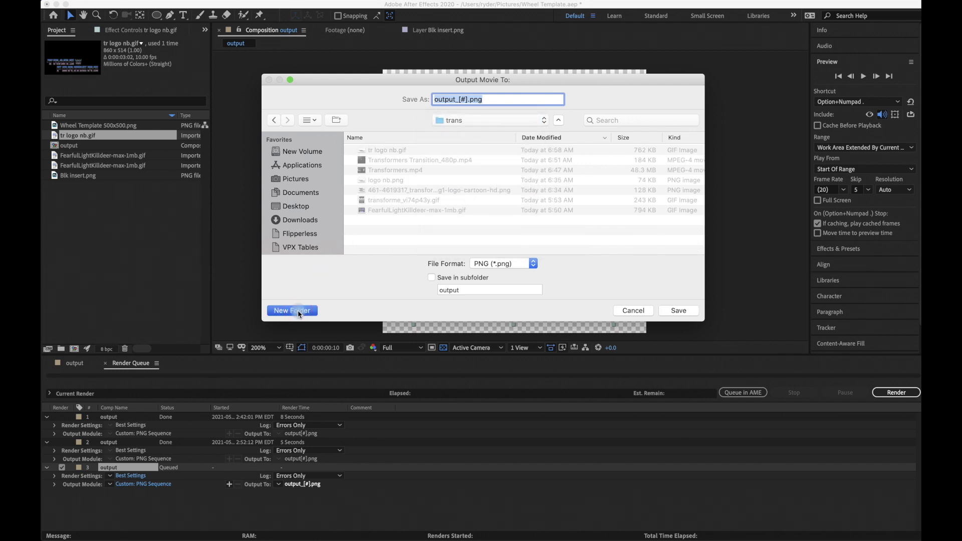
{"action": "type", "text": "seq"}
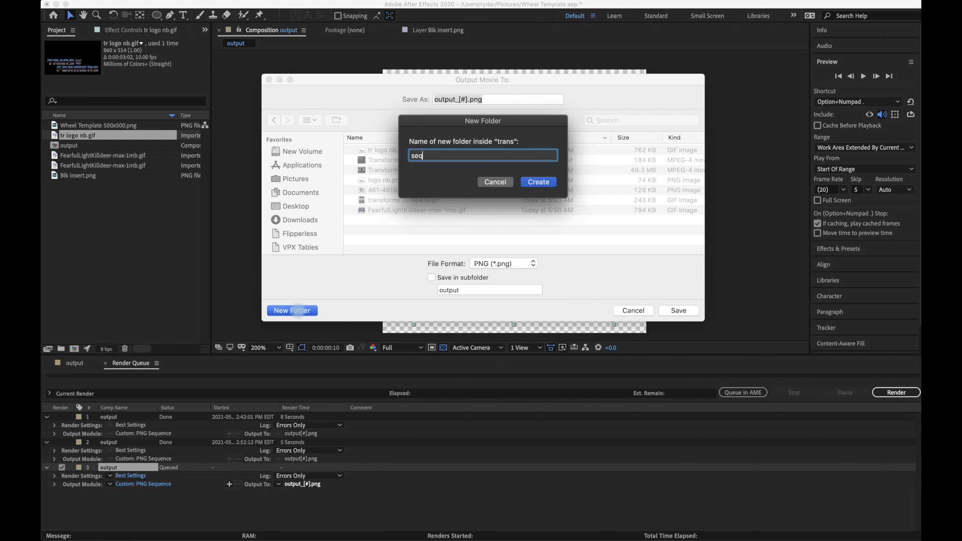
{"action": "type", "text": "uence"}
{"action": "key", "text": "Return"}
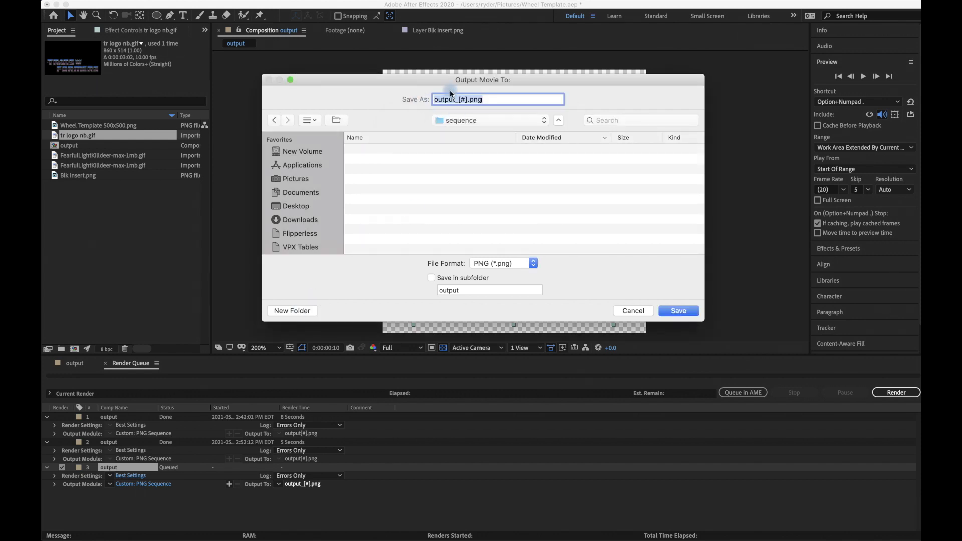
- Name the output output[#].png, save the destination, and render the queue
{"action": "left_click", "coordinate": [459, 100]}
{"action": "key", "text": "BackSpace"}
{"action": "left_click", "coordinate": [684, 312]}
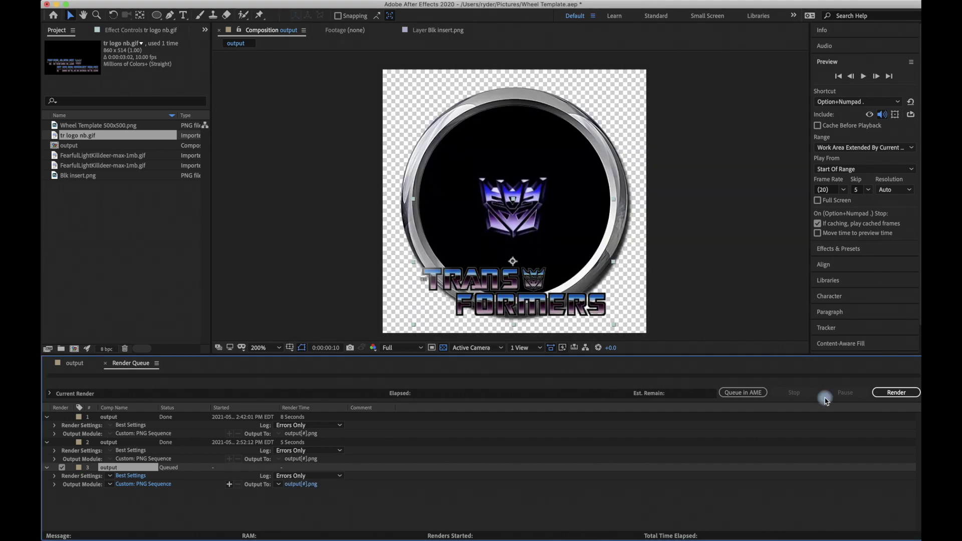
{"action": "left_click", "coordinate": [891, 395]}
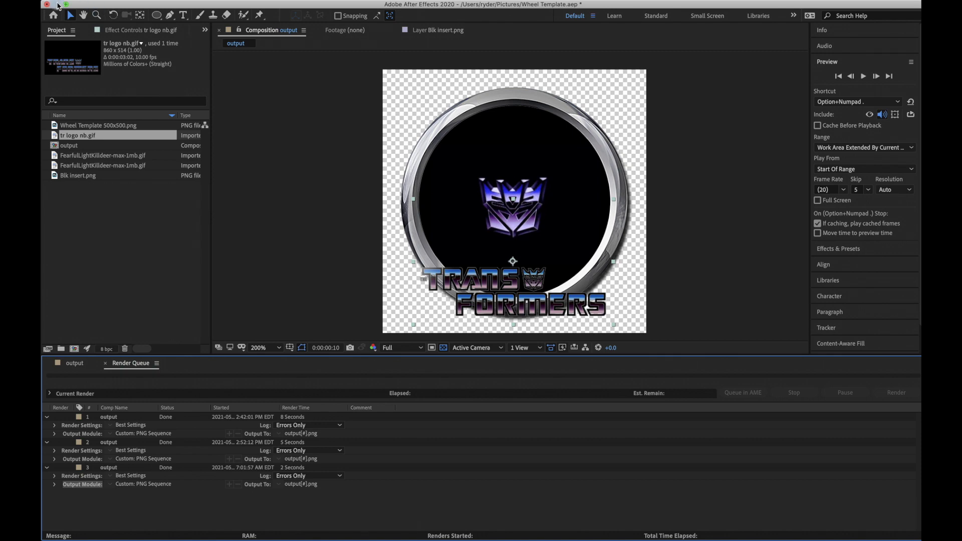
{"action": "left_click", "coordinate": [57, 4]}
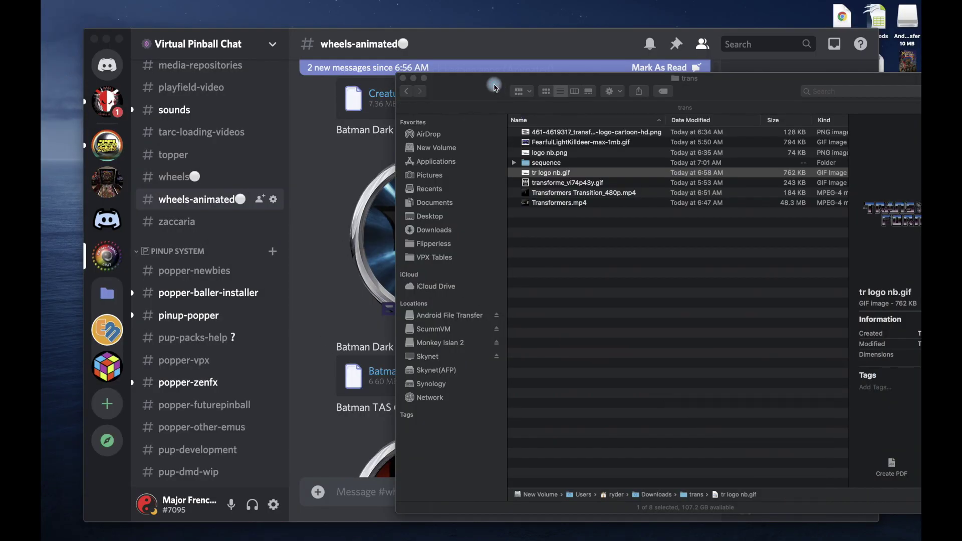
- Open trans/sequence and preview frames output0, output39, output19, output12 and output5
{"action": "double_click", "coordinate": [494, 87]}
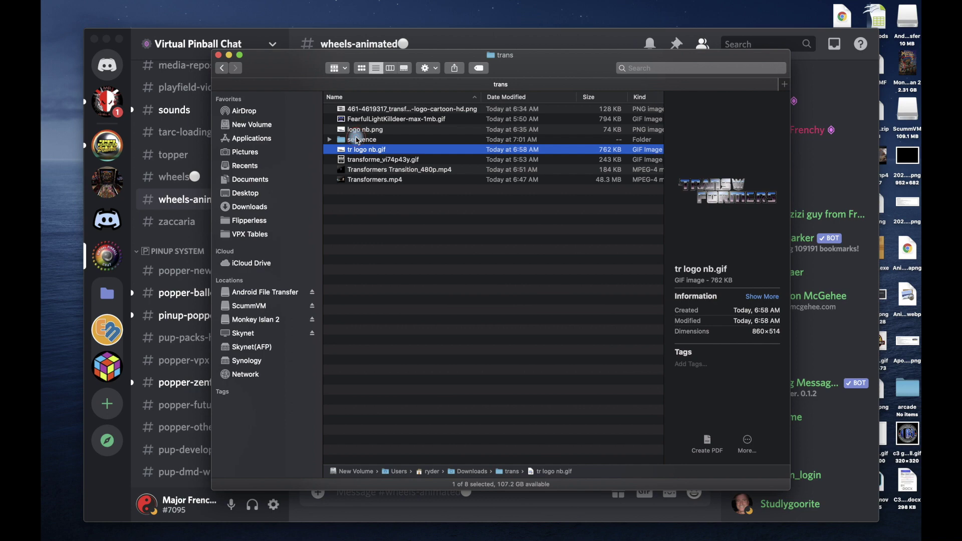
{"action": "double_click", "coordinate": [358, 141]}
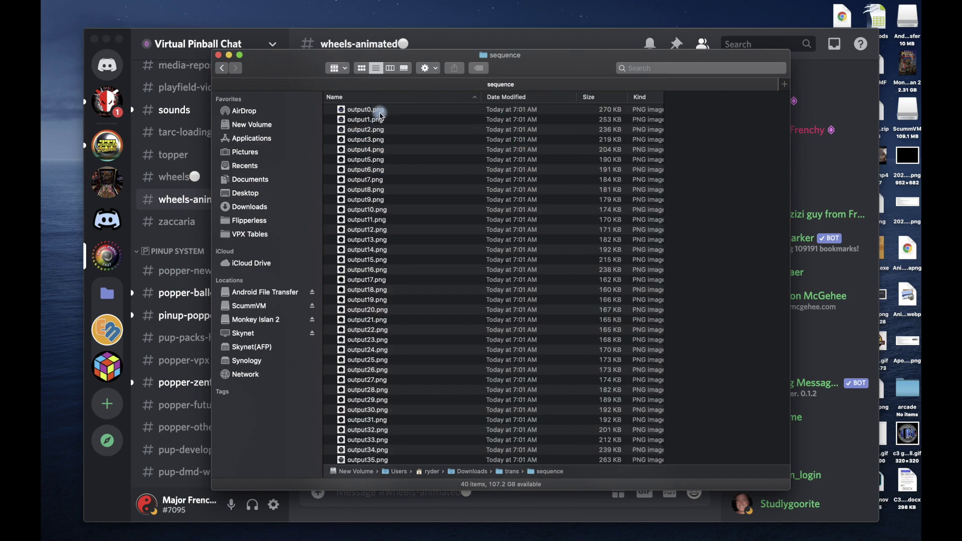
{"action": "left_click", "coordinate": [381, 111]}
{"action": "scroll", "coordinate": [415, 305], "scroll_direction": "down", "scroll_amount": 3}
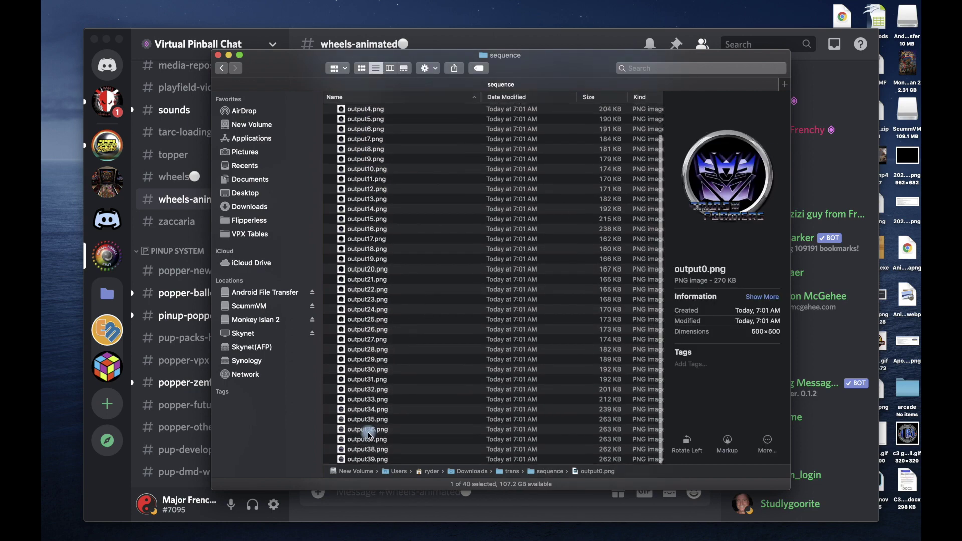
{"action": "left_click", "coordinate": [368, 462]}
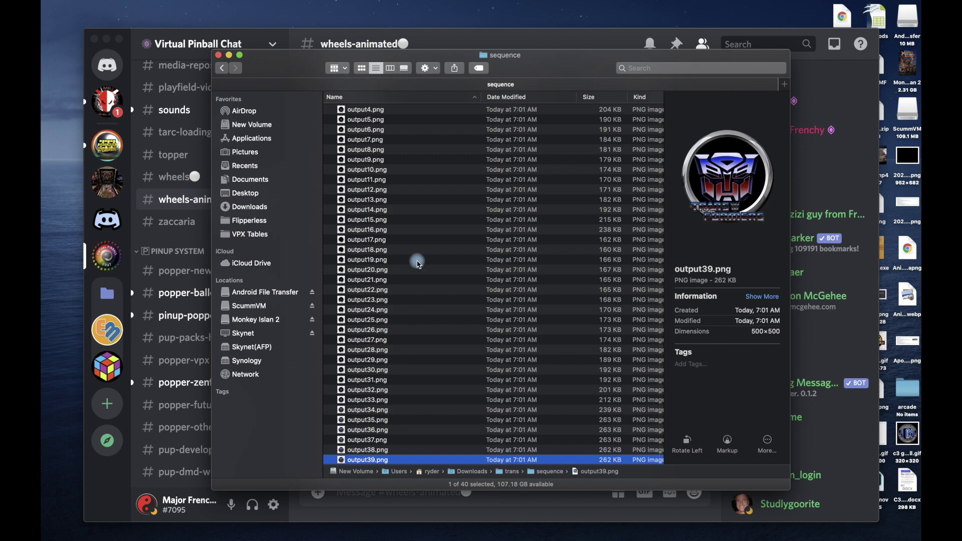
{"action": "left_click", "coordinate": [416, 260]}
{"action": "left_click", "coordinate": [414, 191]}
{"action": "scroll", "coordinate": [411, 191], "scroll_direction": "up", "scroll_amount": 3}
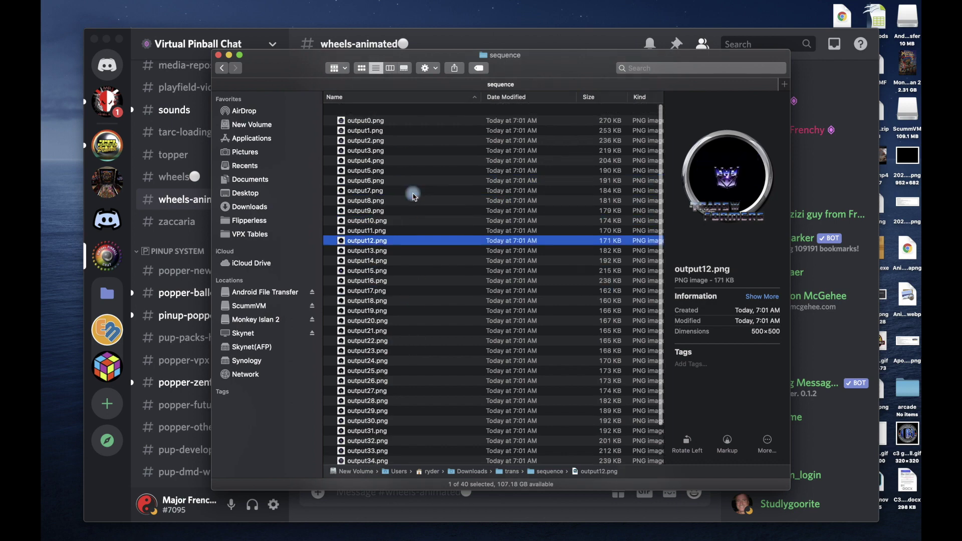
{"action": "left_click", "coordinate": [412, 160]}
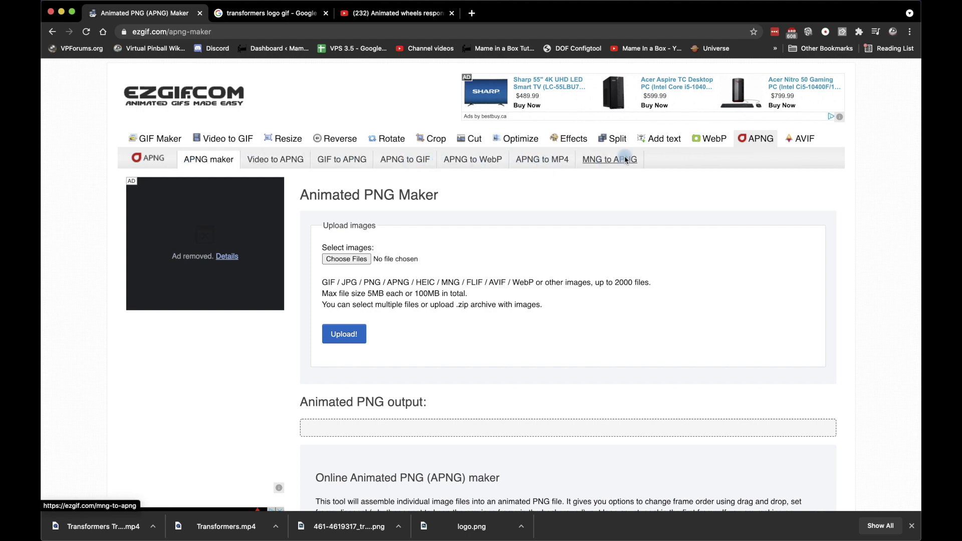
- Select all 40 PNG frames in trans/sequence as the files to upload
{"action": "scroll", "coordinate": [494, 320], "scroll_direction": "down", "scroll_amount": 3}
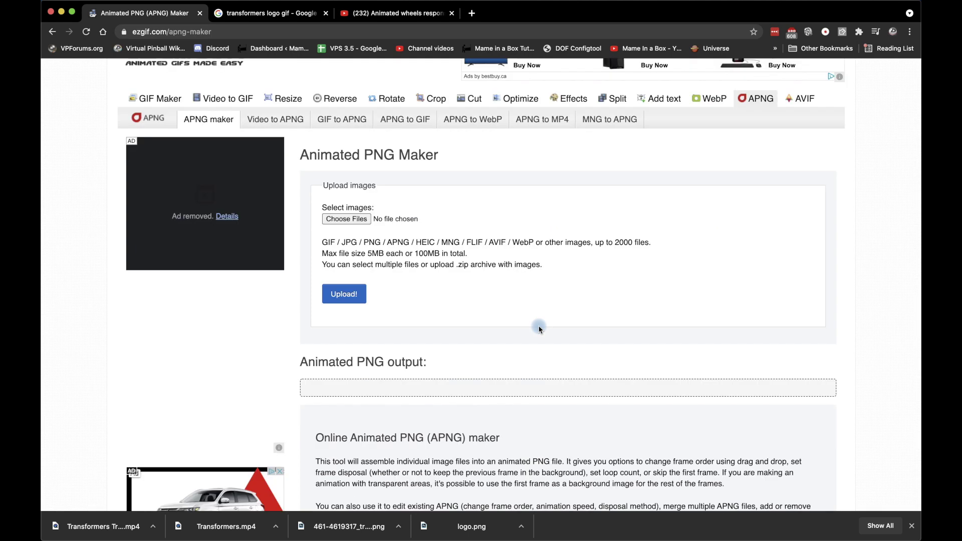
{"action": "scroll", "coordinate": [537, 326], "scroll_direction": "up", "scroll_amount": 3}
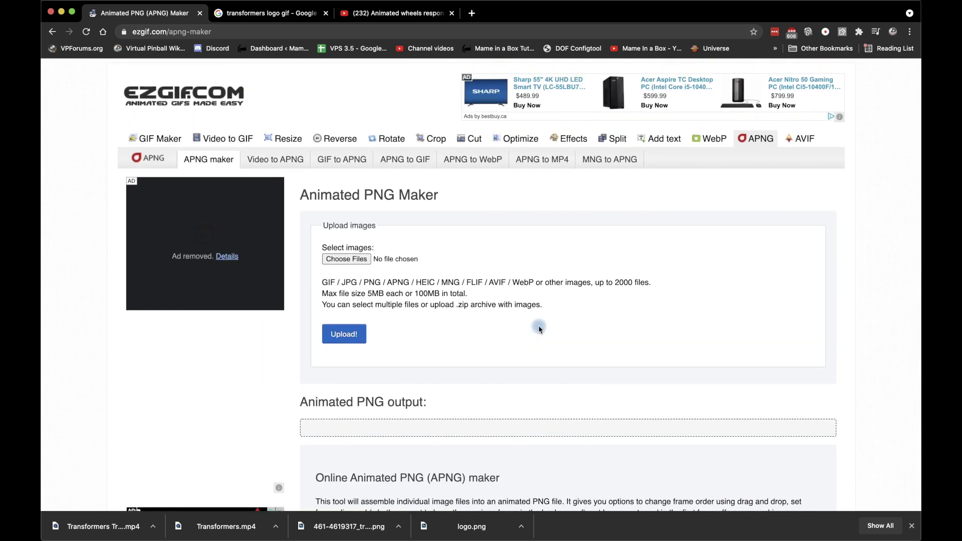
{"action": "scroll", "coordinate": [540, 329], "scroll_direction": "down", "scroll_amount": 1}
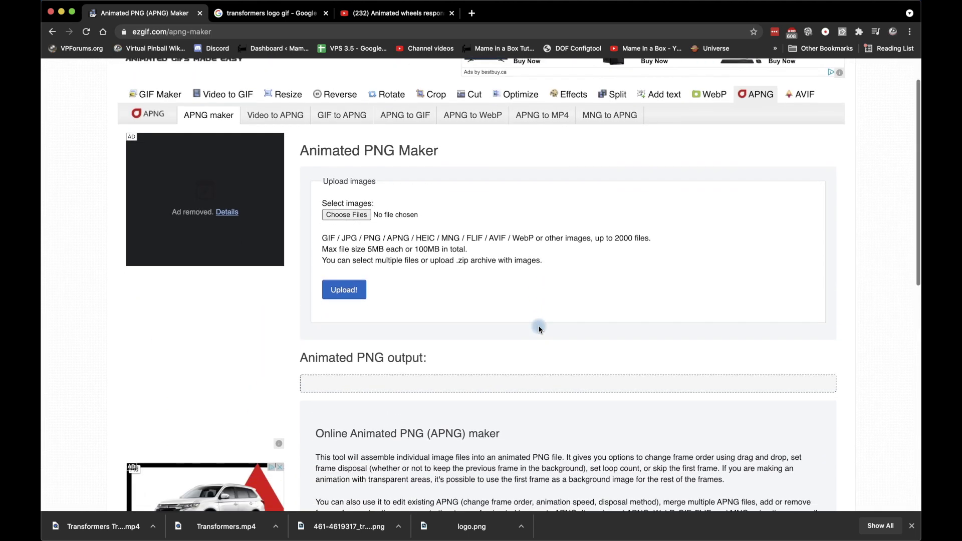
{"action": "left_click", "coordinate": [346, 215]}
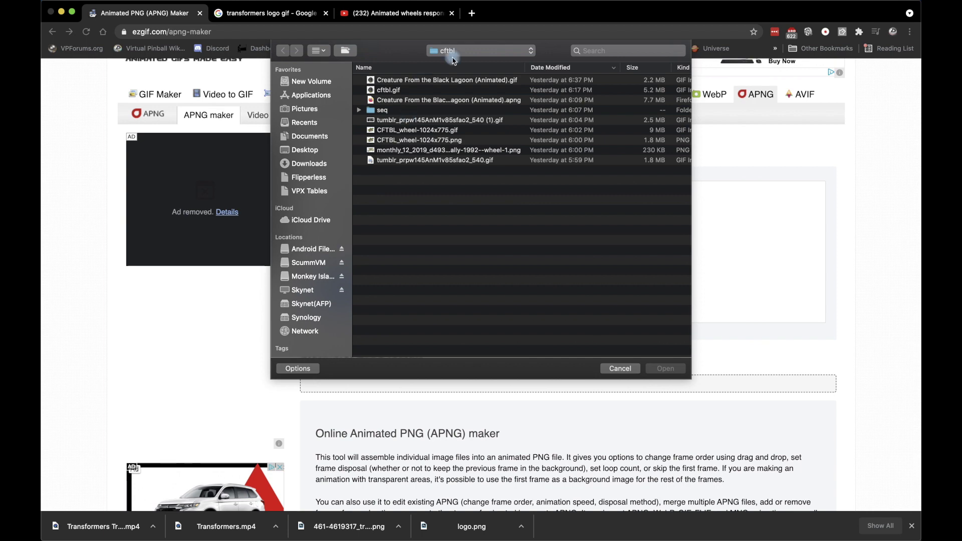
{"action": "left_click", "coordinate": [452, 56]}
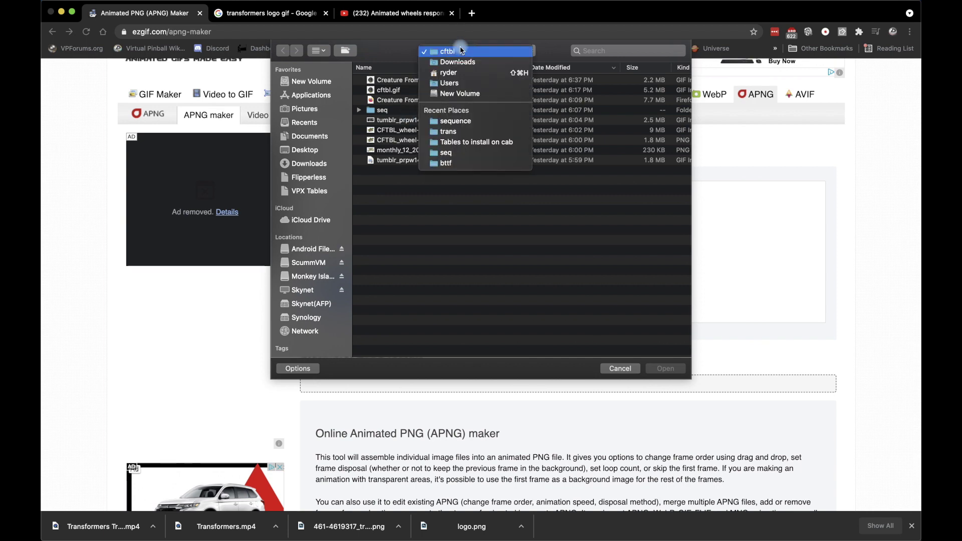
{"action": "left_click", "coordinate": [461, 132]}
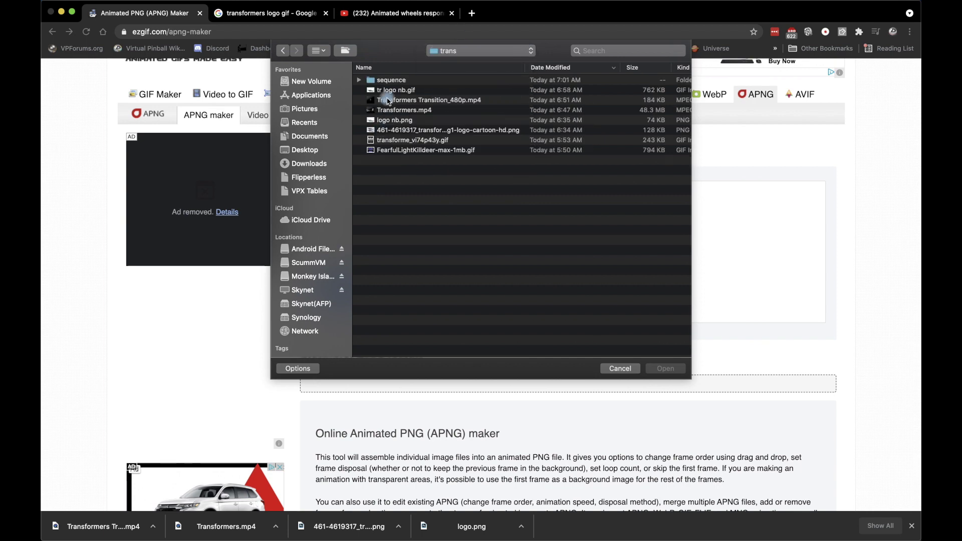
{"action": "double_click", "coordinate": [382, 80]}
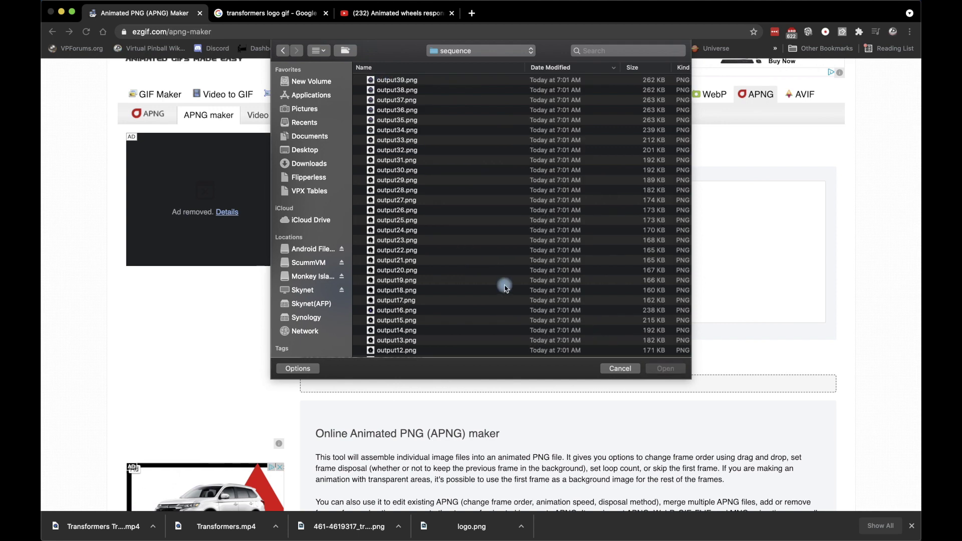
{"action": "key", "text": "super+a"}
{"action": "left_click", "coordinate": [667, 369]}
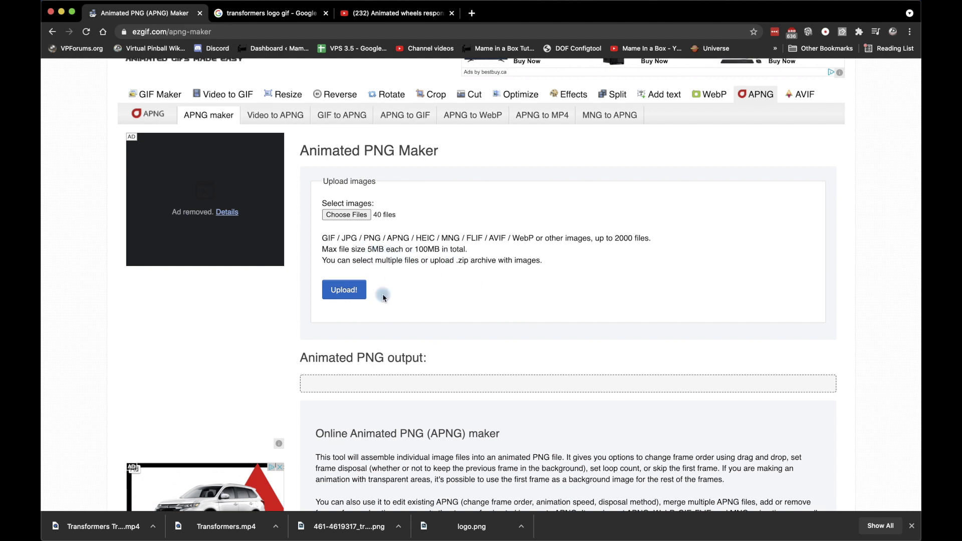
- Upload the 40 frames, review the delay-20 frame grid, and start building the animated PNG
{"action": "left_click", "coordinate": [343, 295]}
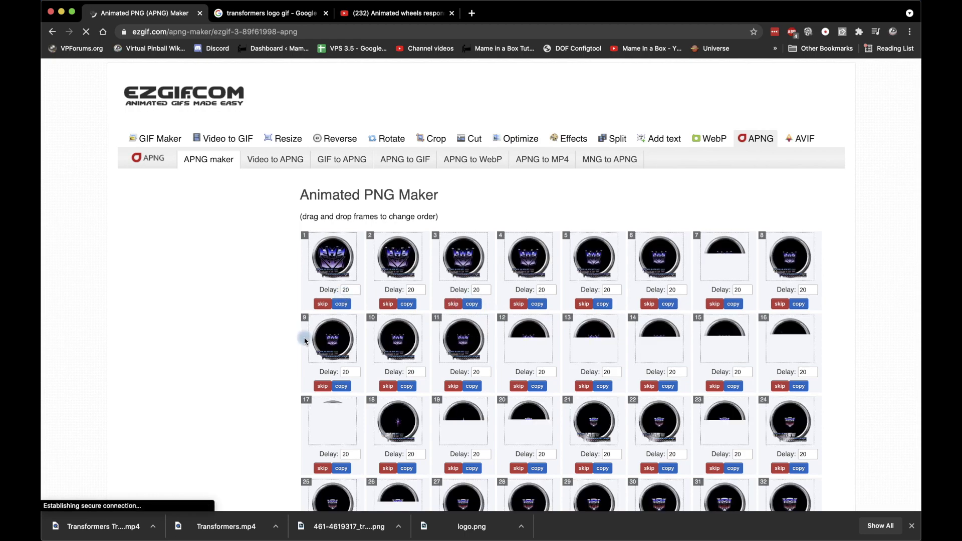
{"action": "scroll", "coordinate": [305, 340], "scroll_direction": "down", "scroll_amount": 3}
{"action": "scroll", "coordinate": [304, 339], "scroll_direction": "down", "scroll_amount": 6}
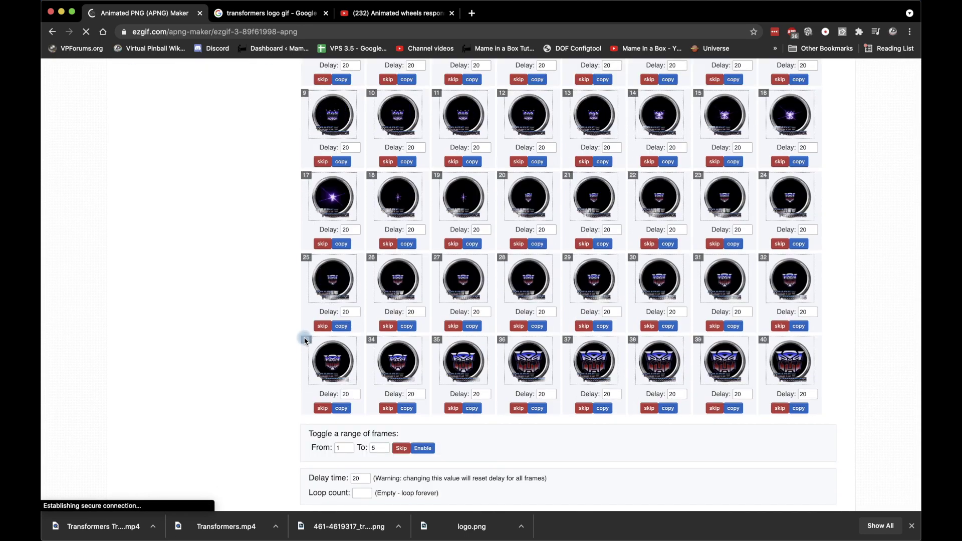
{"action": "scroll", "coordinate": [305, 340], "scroll_direction": "up", "scroll_amount": 9}
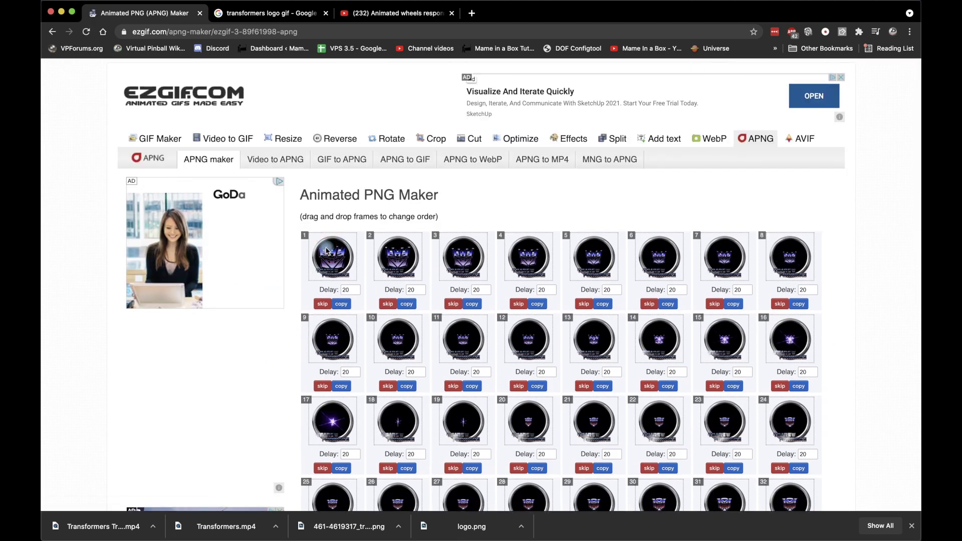
{"action": "scroll", "coordinate": [327, 250], "scroll_direction": "down", "scroll_amount": 6}
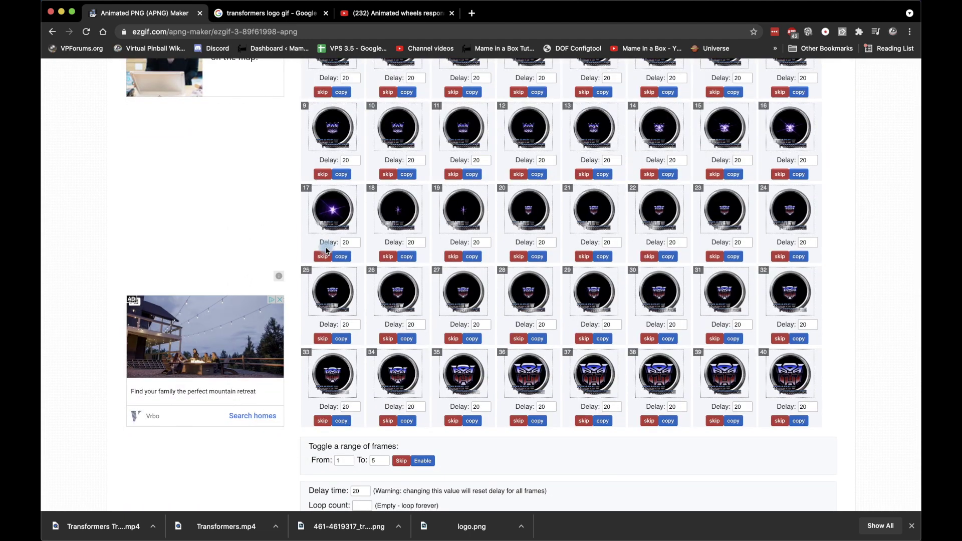
{"action": "scroll", "coordinate": [453, 390], "scroll_direction": "down", "scroll_amount": 2}
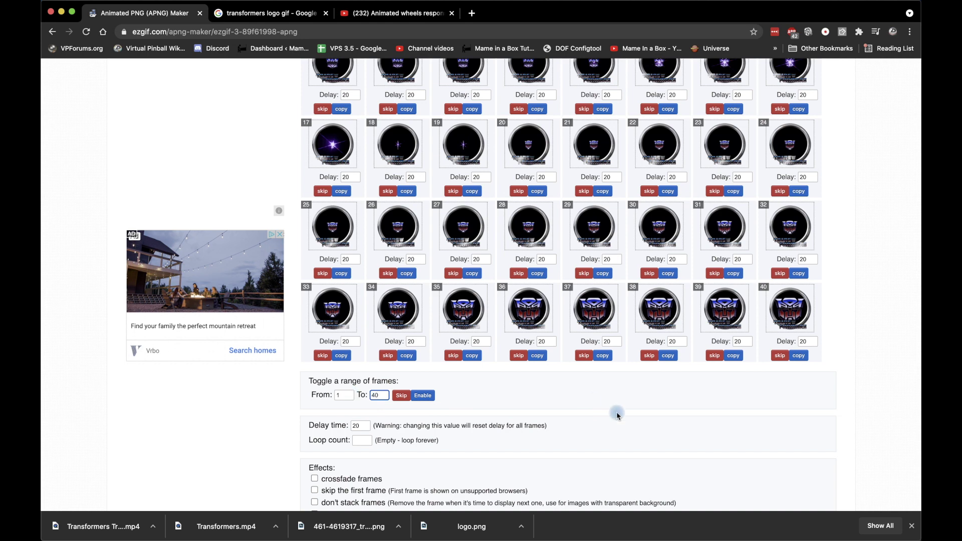
{"action": "scroll", "coordinate": [618, 416], "scroll_direction": "down", "scroll_amount": 2}
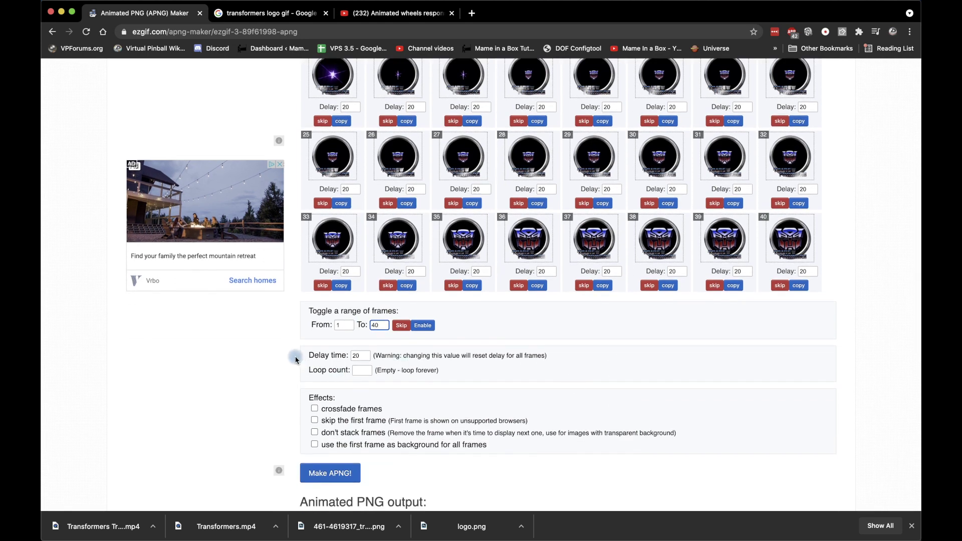
{"action": "scroll", "coordinate": [481, 409], "scroll_direction": "down", "scroll_amount": 2}
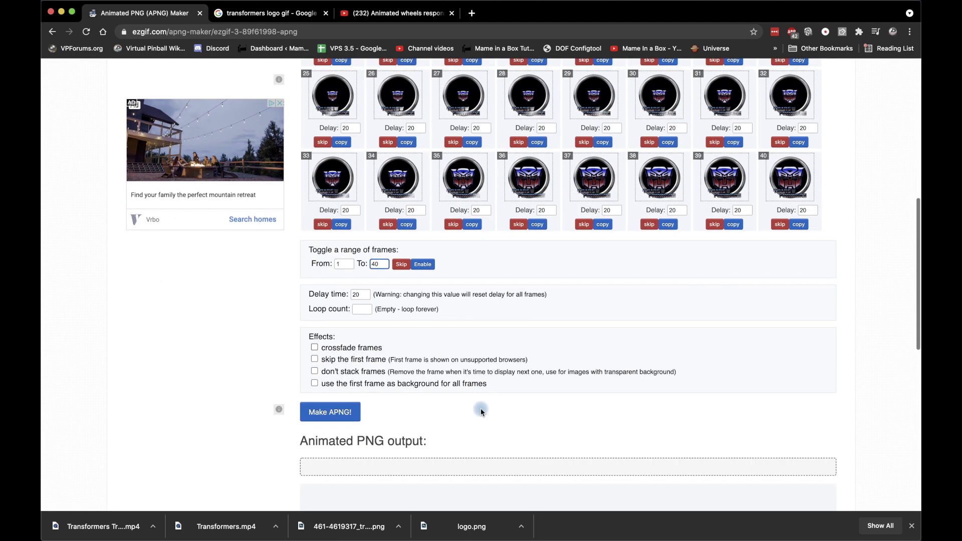
{"action": "left_click", "coordinate": [330, 414]}
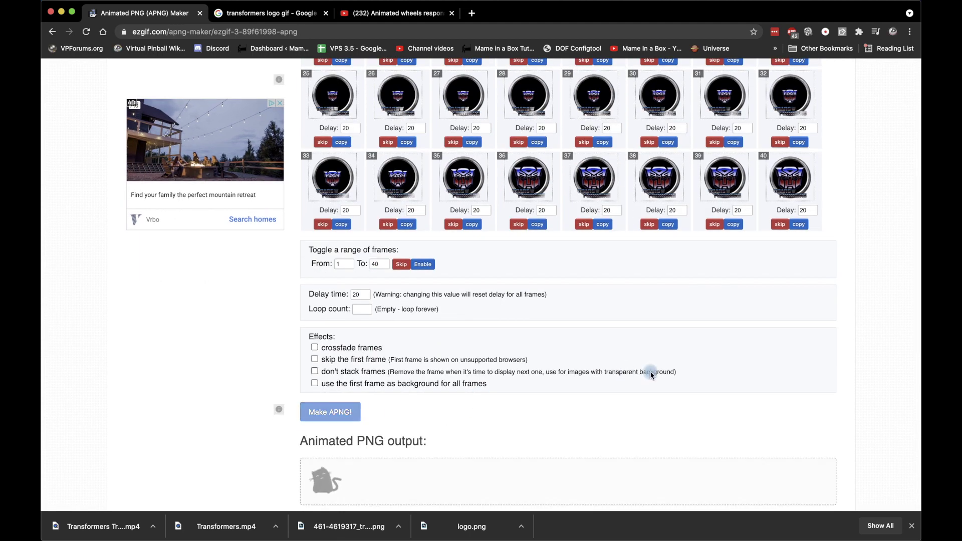
- Save the 500×500, 40-frame animated PNG as Transformer (Animated).png in trans
{"action": "scroll", "coordinate": [652, 375], "scroll_direction": "down", "scroll_amount": 5}
{"action": "scroll", "coordinate": [871, 449], "scroll_direction": "up", "scroll_amount": 2}
{"action": "scroll", "coordinate": [867, 421], "scroll_direction": "down", "scroll_amount": 3}
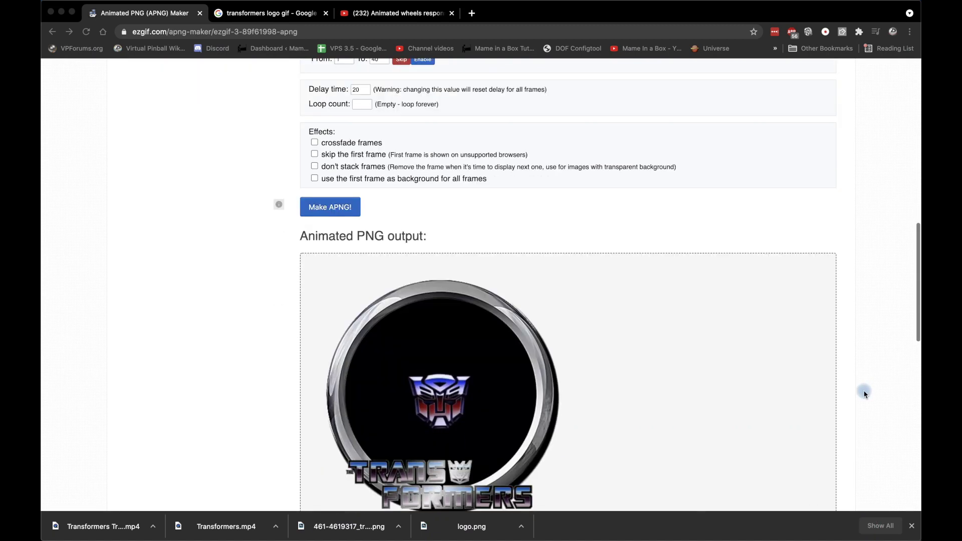
{"action": "scroll", "coordinate": [865, 395], "scroll_direction": "down", "scroll_amount": 3}
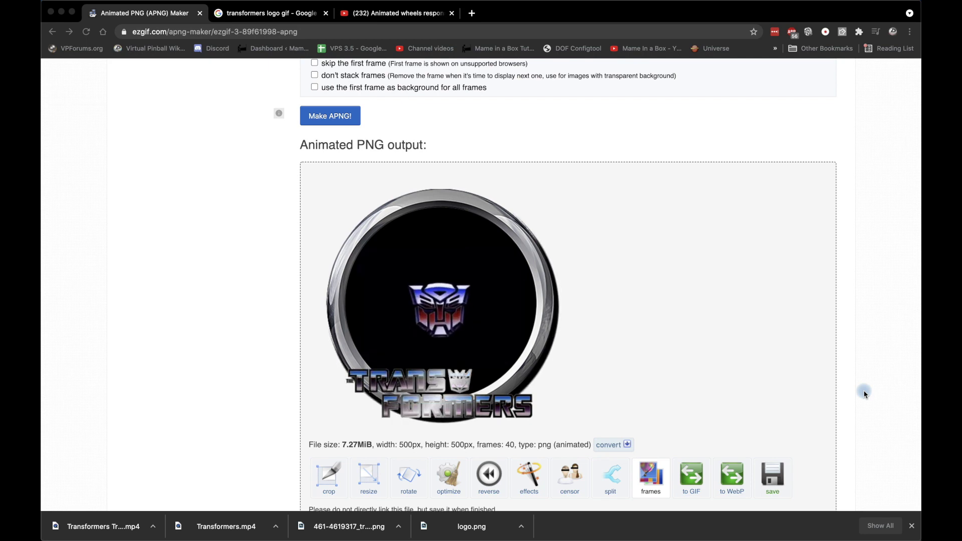
{"action": "scroll", "coordinate": [765, 449], "scroll_direction": "down", "scroll_amount": 1}
{"action": "left_click", "coordinate": [765, 450]}
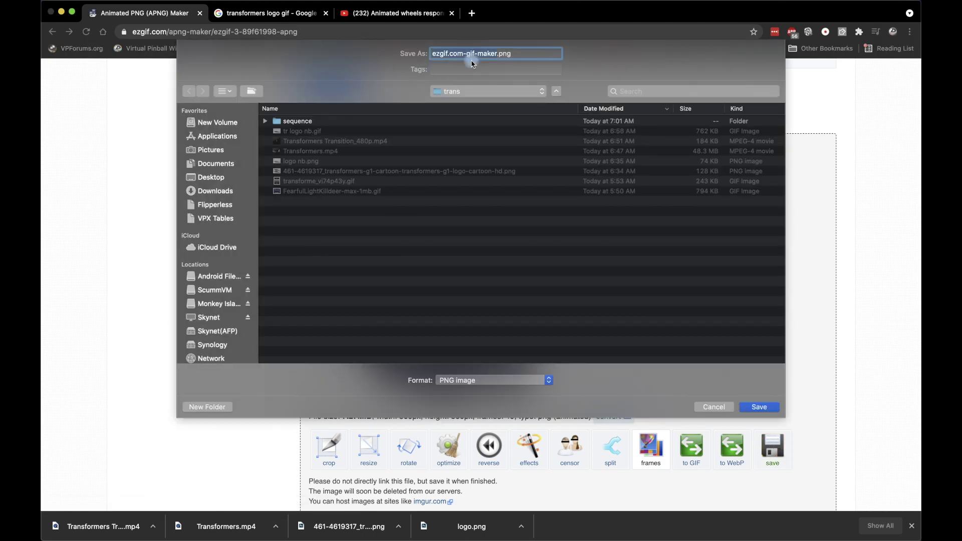
{"action": "type", "text": "Transformer (An"}
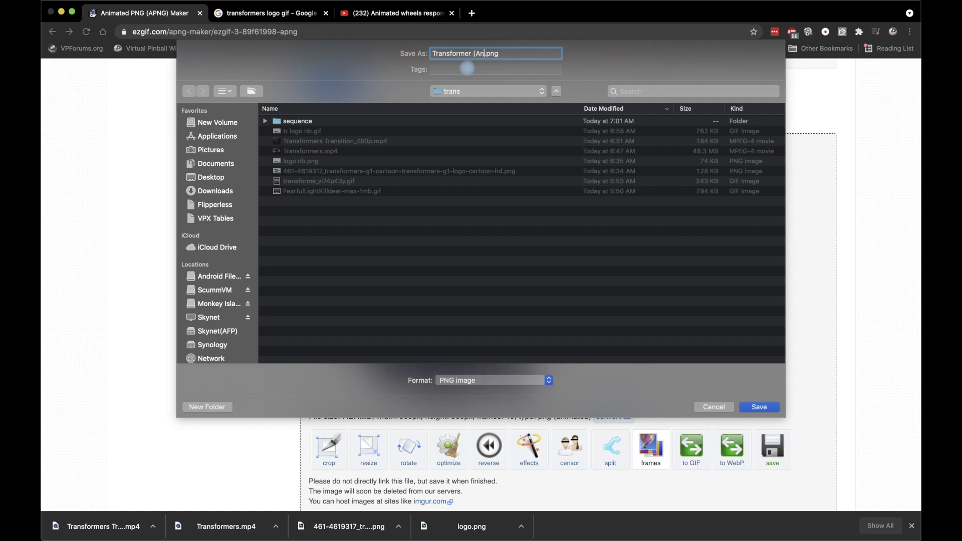
{"action": "type", "text": "ed)"}
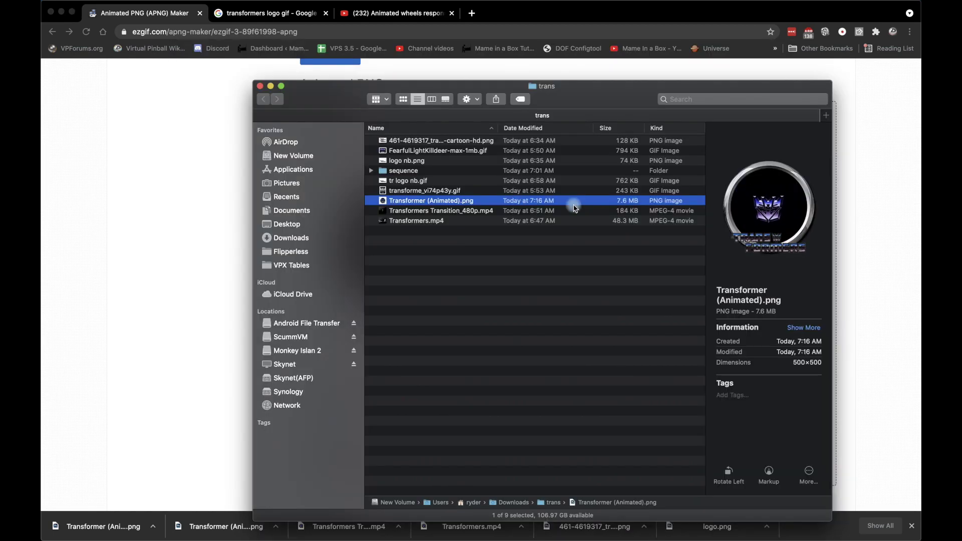
- Rename the file to Transformer (Animated).apng, accepting the .apng extension
{"action": "left_click", "coordinate": [451, 201]}
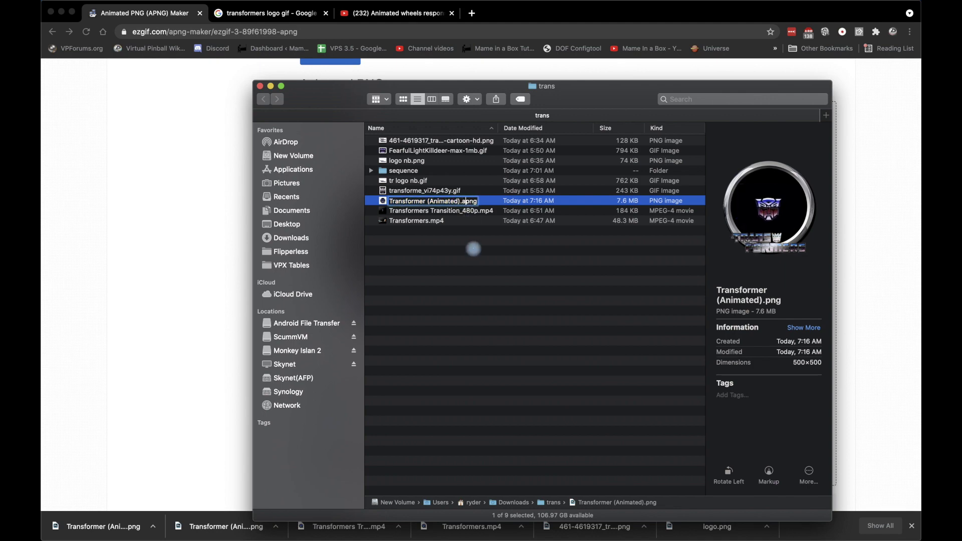
{"action": "type", "text": "a"}
{"action": "key", "text": "Return"}
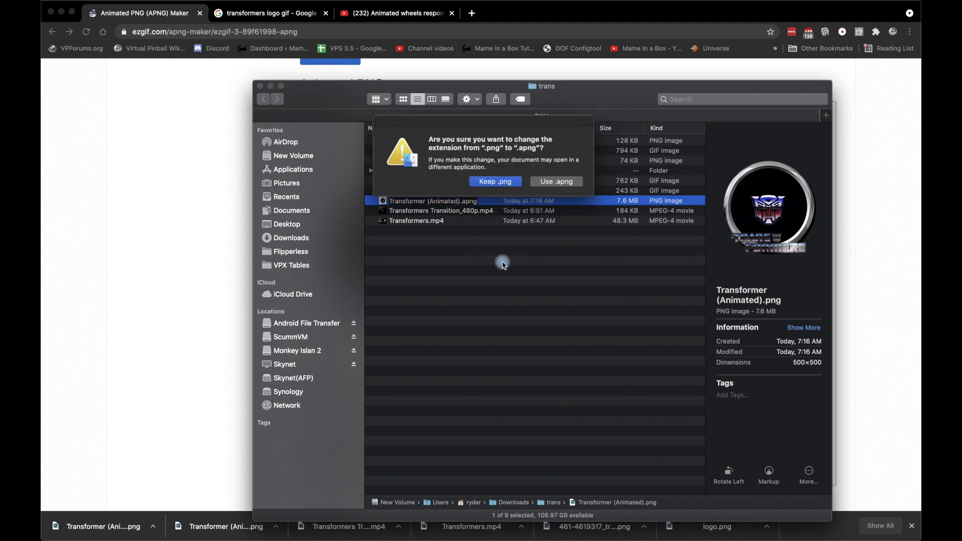
{"action": "left_click", "coordinate": [549, 189]}
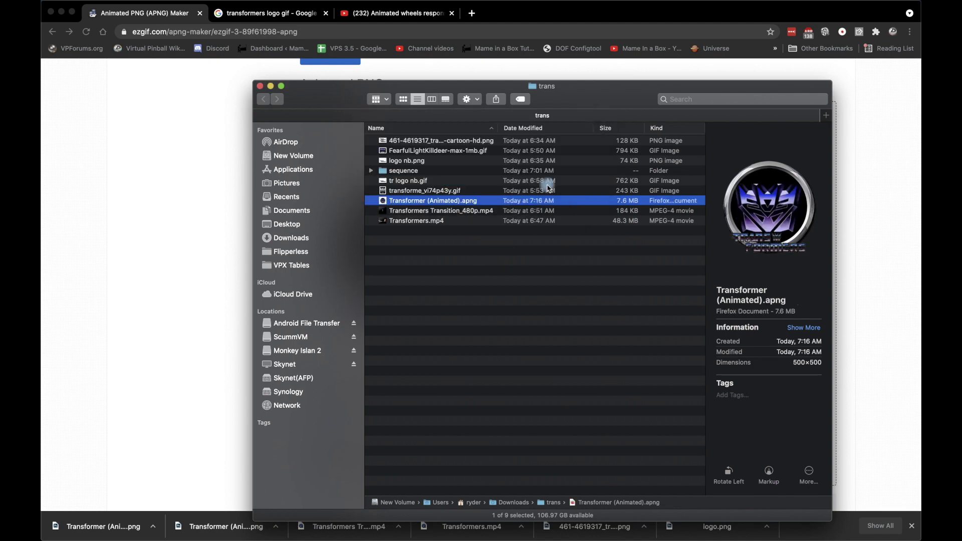
- Open Transformer (Animated).apng in Firefox
{"action": "left_click", "coordinate": [442, 211]}
{"action": "left_click", "coordinate": [444, 202]}
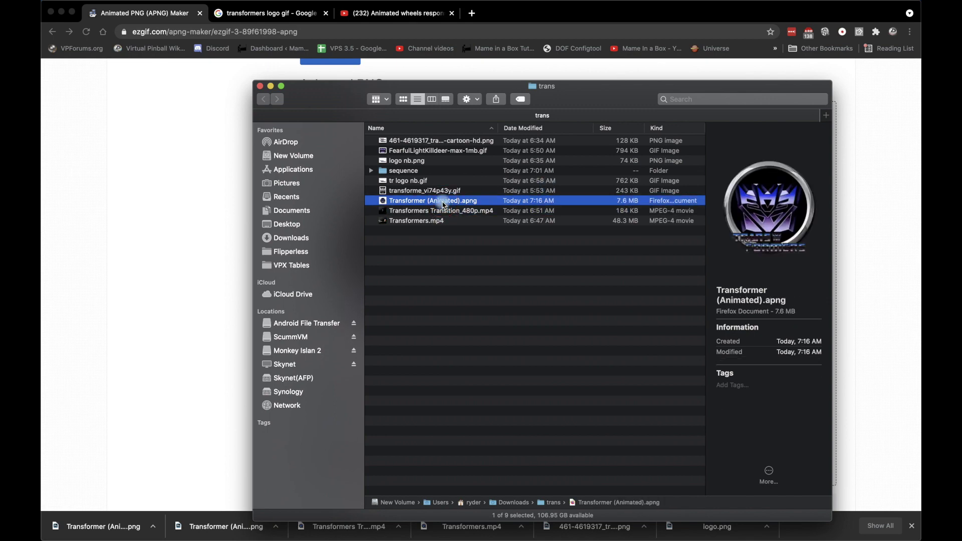
{"action": "right_click", "coordinate": [444, 205]}
{"action": "mouse_move", "coordinate": [458, 218]}
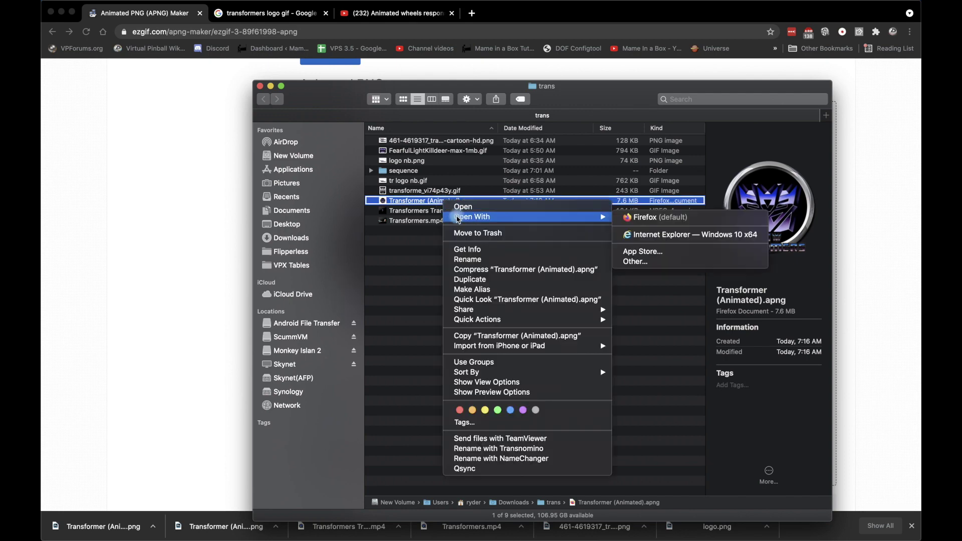
{"action": "left_click", "coordinate": [641, 217]}
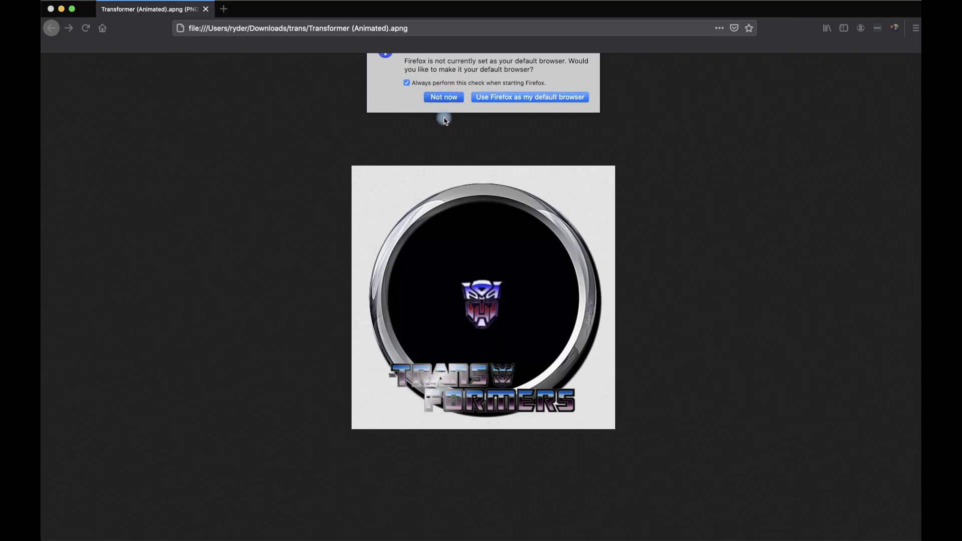
- Dismiss Firefox's default-browser prompt and load the 40-frame wheel APNG into ezgif's APNG-to-GIF converter
{"action": "left_click", "coordinate": [442, 98]}
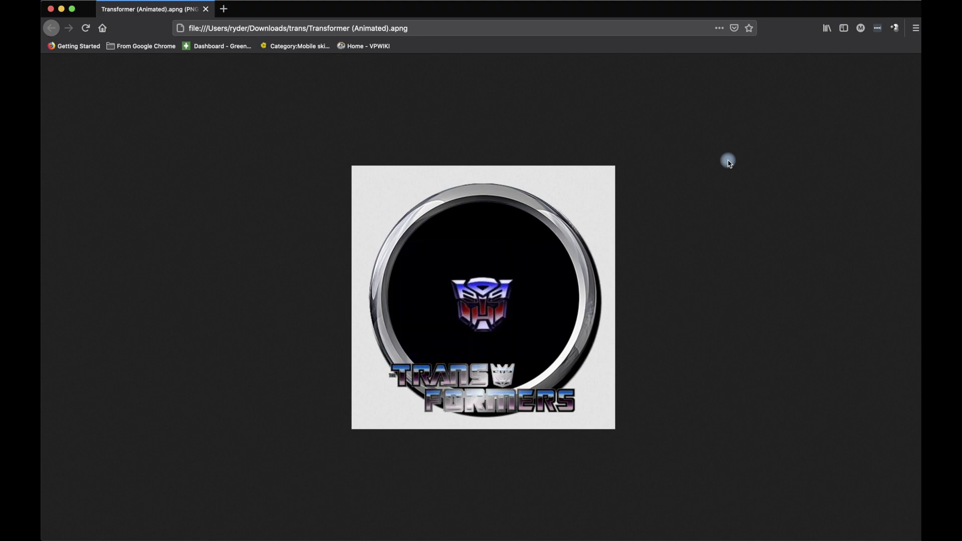
{"action": "key", "text": "super+Tab"}
{"action": "left_click", "coordinate": [687, 417]}
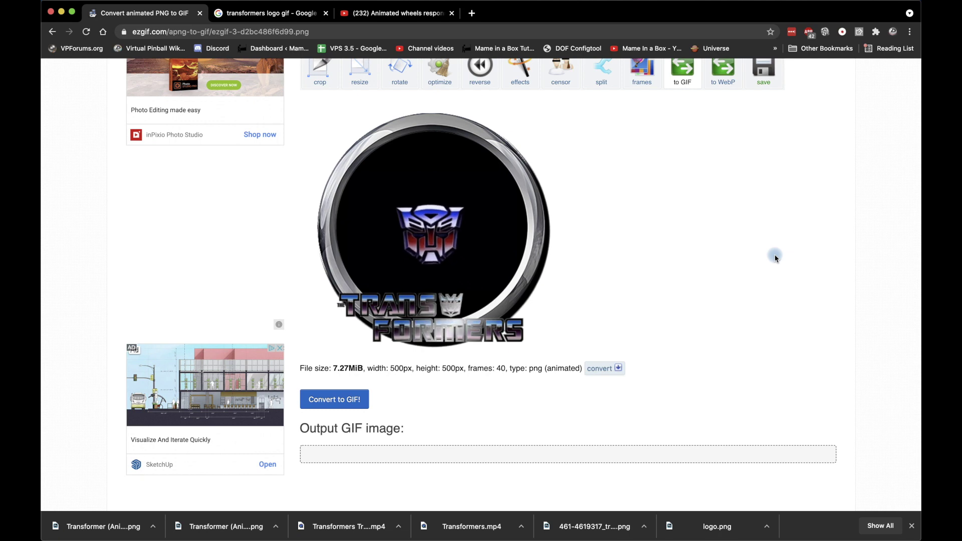
- Convert the 40-frame animated PNG into a 775.58 KiB GIF on ezgif
{"action": "left_click", "coordinate": [326, 404]}
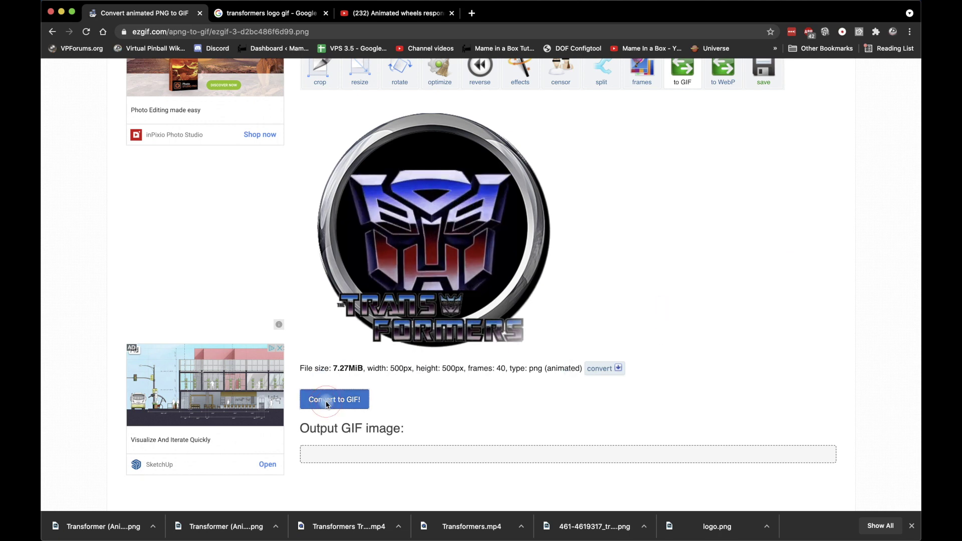
{"action": "scroll", "coordinate": [805, 361], "scroll_direction": "down", "scroll_amount": 5}
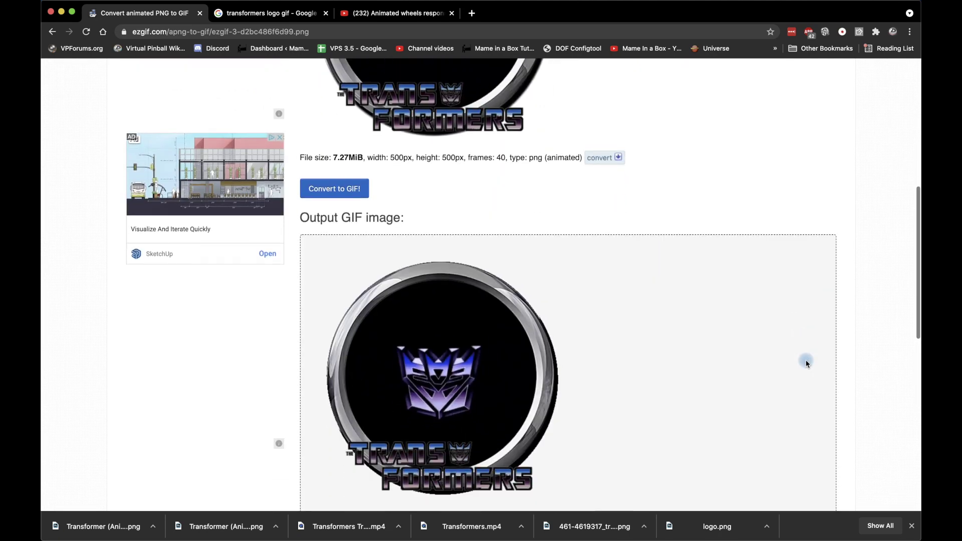
{"action": "scroll", "coordinate": [807, 363], "scroll_direction": "down", "scroll_amount": 2}
- Save the output GIF as Transformer (Animated).gif in the trans folder
{"action": "right_click", "coordinate": [469, 345]}
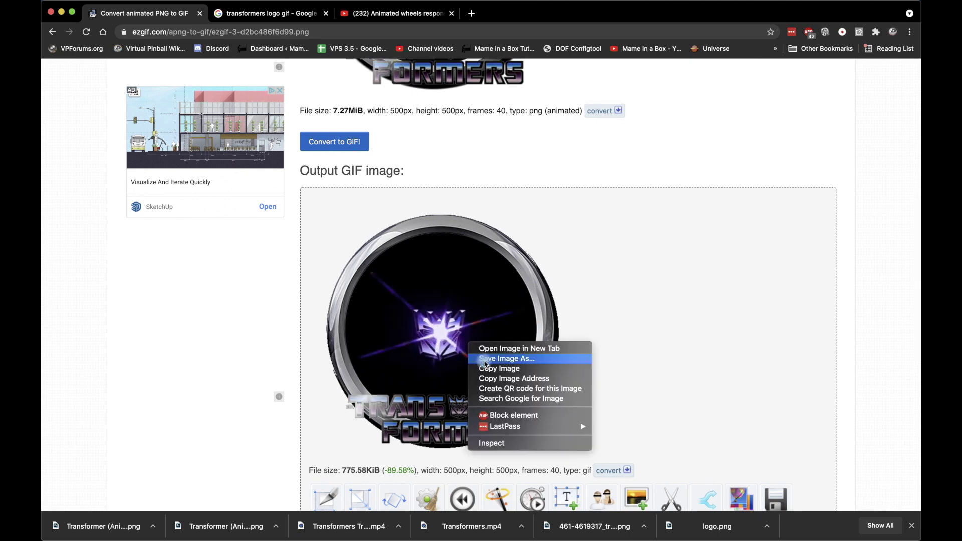
{"action": "left_click", "coordinate": [485, 360]}
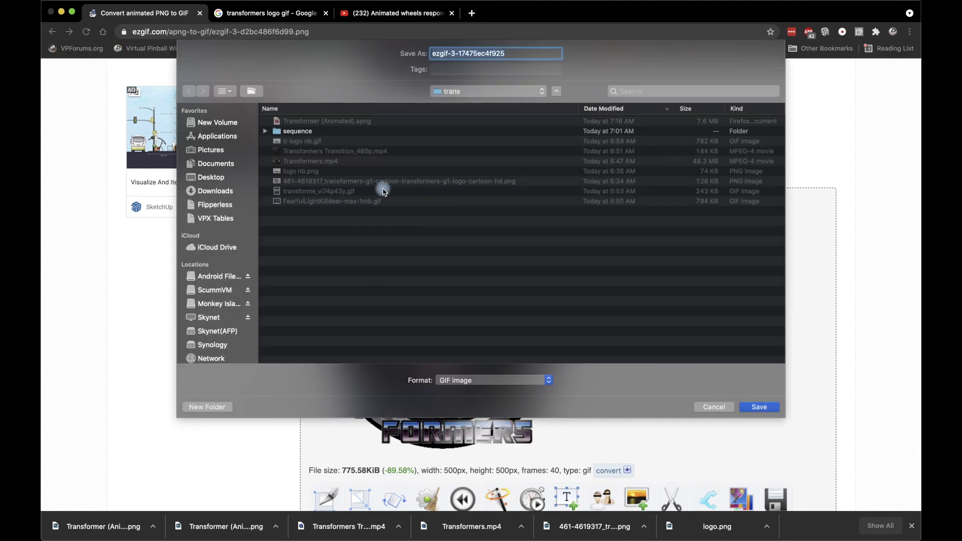
{"action": "left_click", "coordinate": [322, 123]}
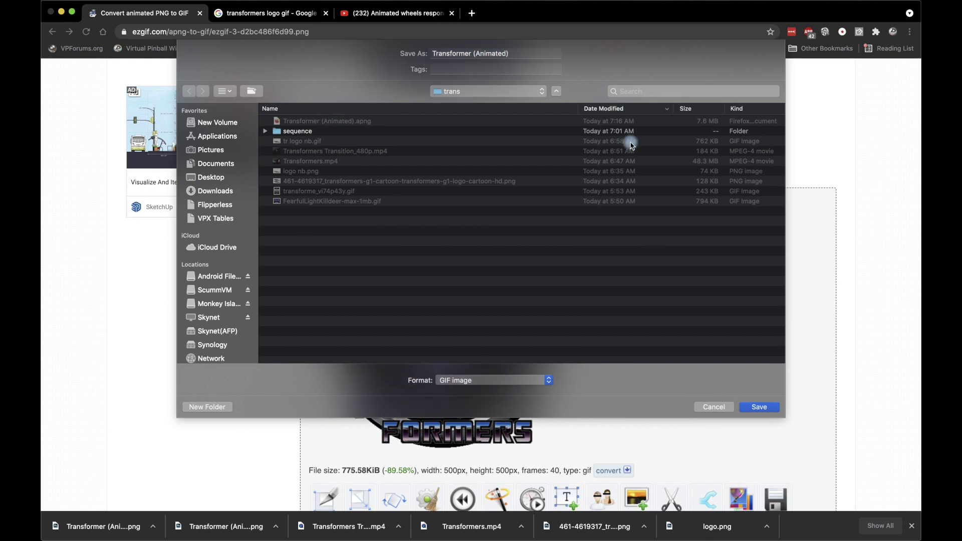
{"action": "left_click", "coordinate": [757, 407]}
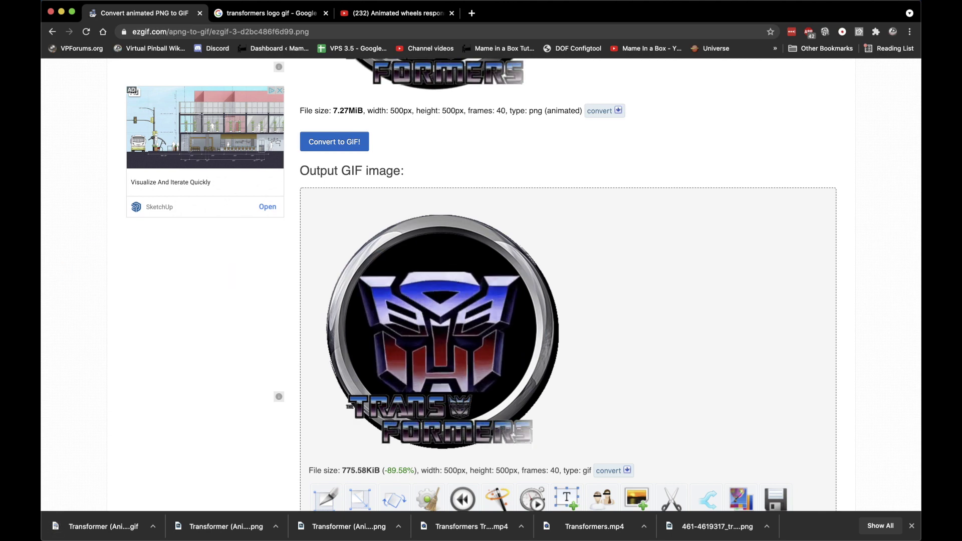
{"action": "left_click", "coordinate": [60, 12]}
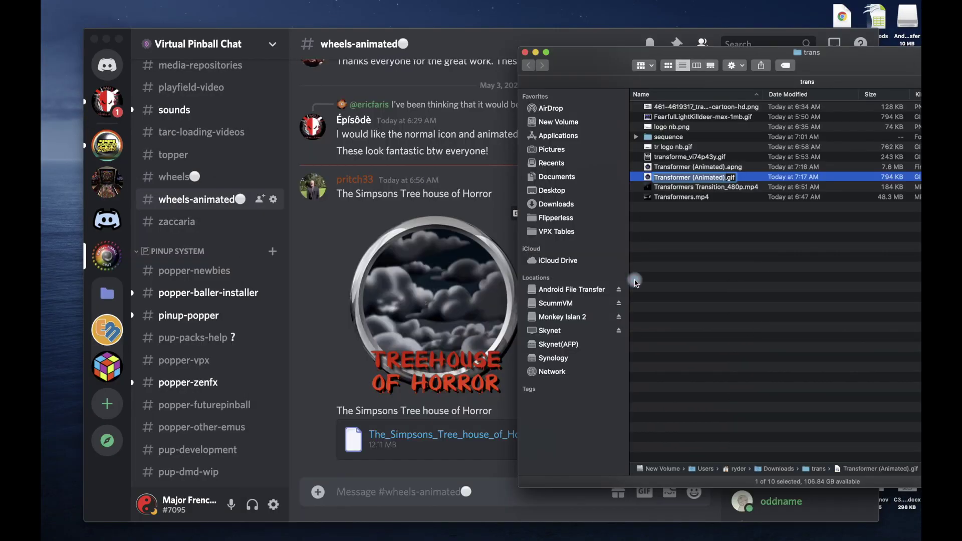
- Upload Transformer (Animated).gif and Transformer (Animated).apng from Finder to Discord's wheels-animated channel
{"action": "left_click_drag", "start_coordinate": [671, 182], "coordinate": [372, 470]}
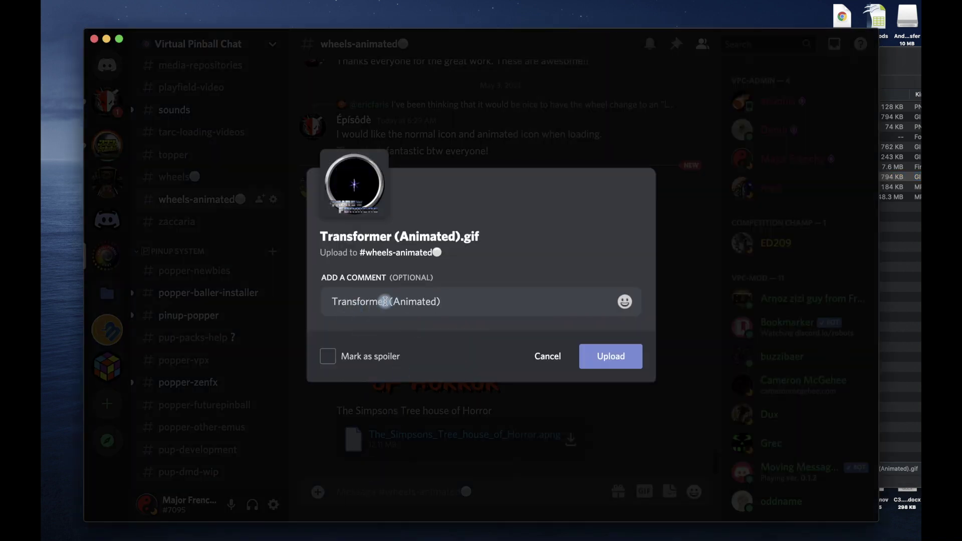
{"action": "left_click", "coordinate": [620, 359]}
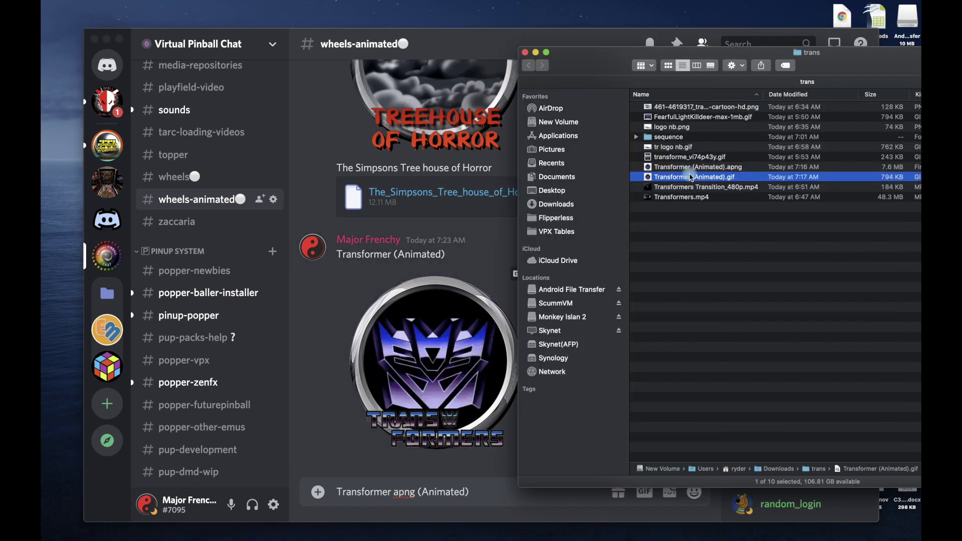
{"action": "left_click", "coordinate": [694, 167]}
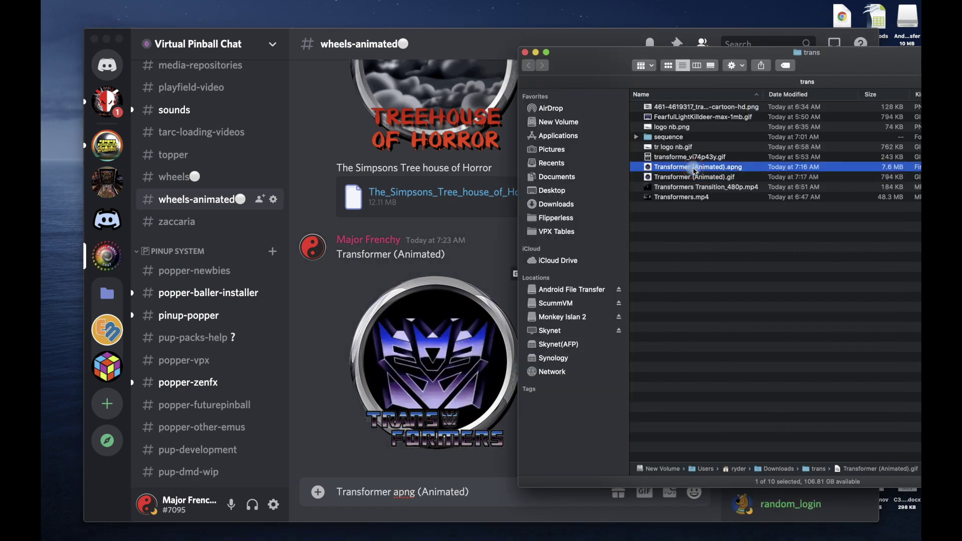
{"action": "left_click_drag", "start_coordinate": [694, 171], "coordinate": [432, 458]}
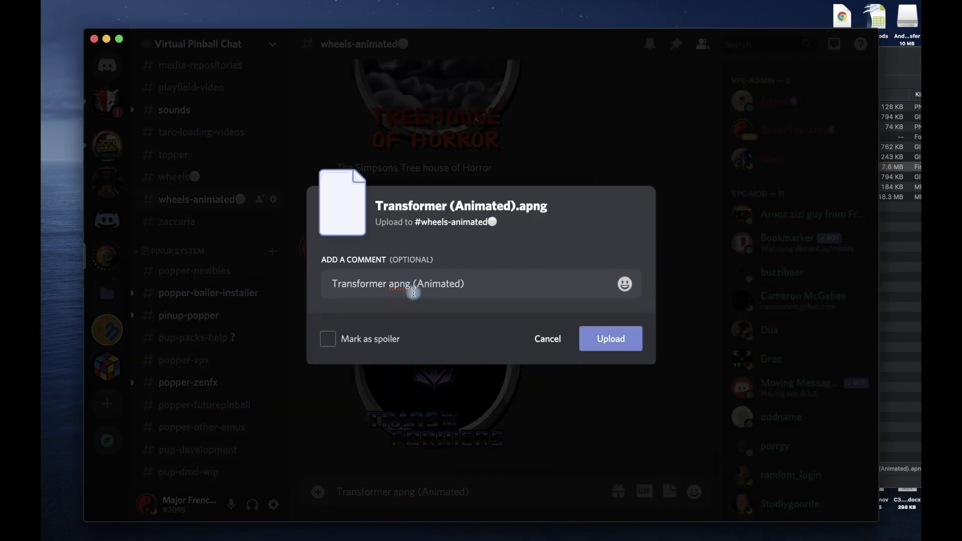
{"action": "left_click", "coordinate": [630, 340]}
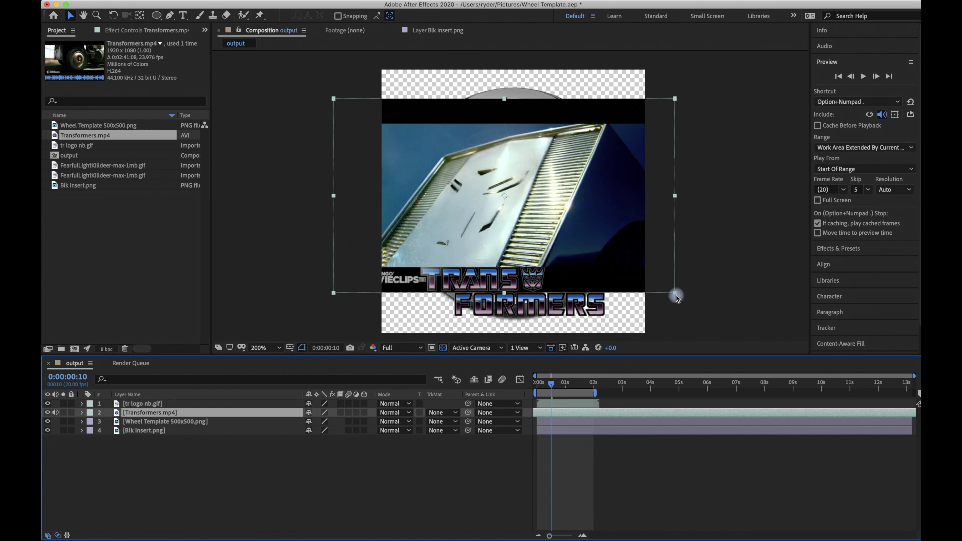
- Shrink the Transformers.mp4 layer, move it over the wheel, and extend the work area to 4 seconds
{"action": "left_click_drag", "start_coordinate": [676, 296], "coordinate": [650, 284]}
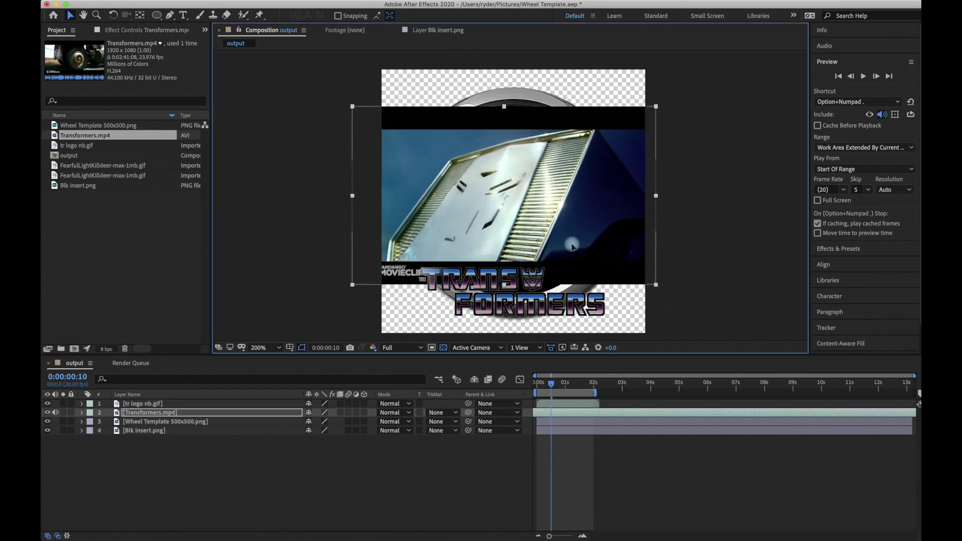
{"action": "left_click_drag", "start_coordinate": [572, 246], "coordinate": [584, 244]}
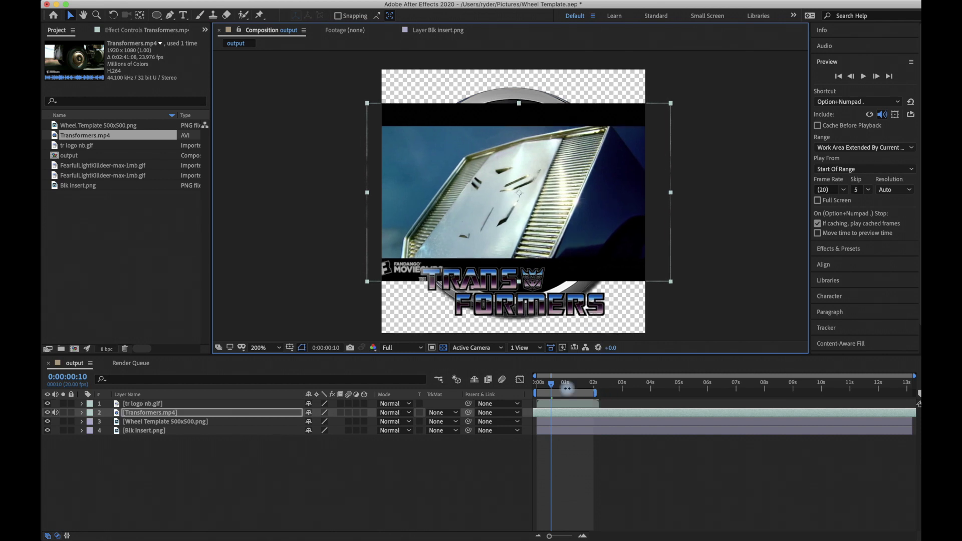
{"action": "left_click_drag", "start_coordinate": [555, 387], "coordinate": [522, 386]}
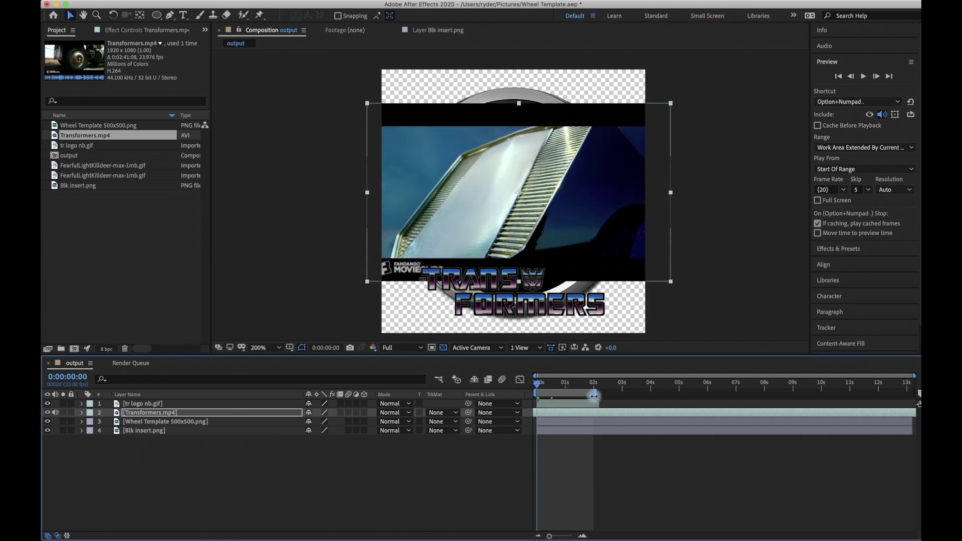
{"action": "left_click_drag", "start_coordinate": [599, 393], "coordinate": [654, 387]}
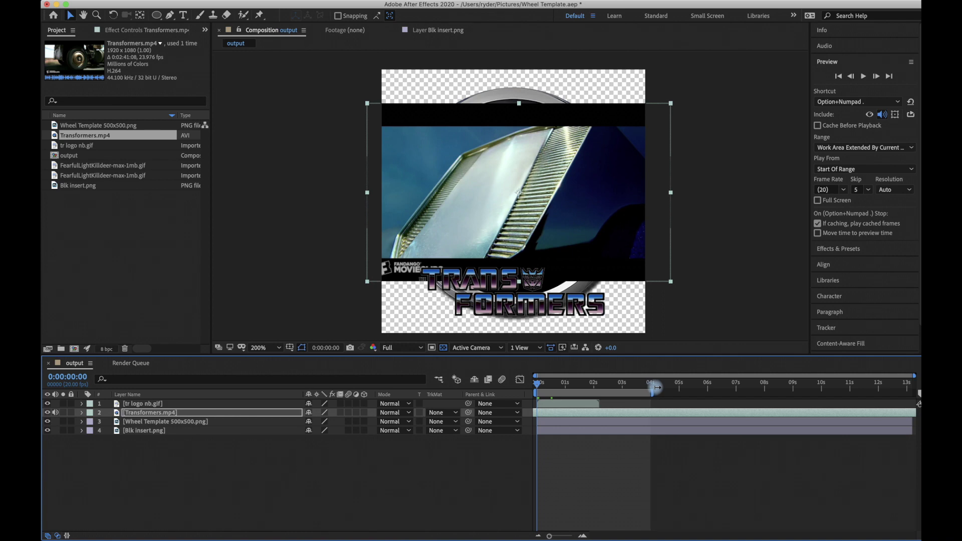
- Preview the composition, nudge the movie layer into place, and return to the first frame
{"action": "key", "text": "space"}
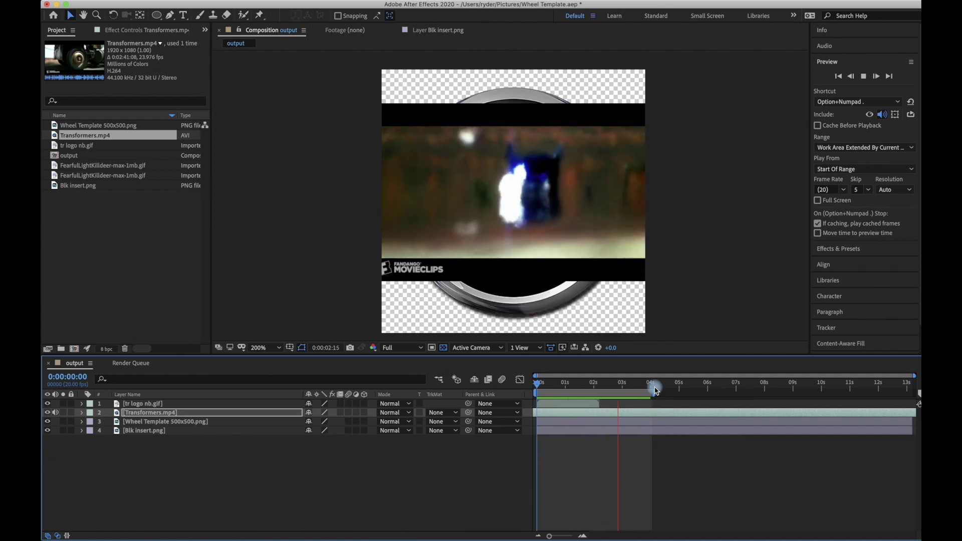
{"action": "left_click", "coordinate": [585, 221]}
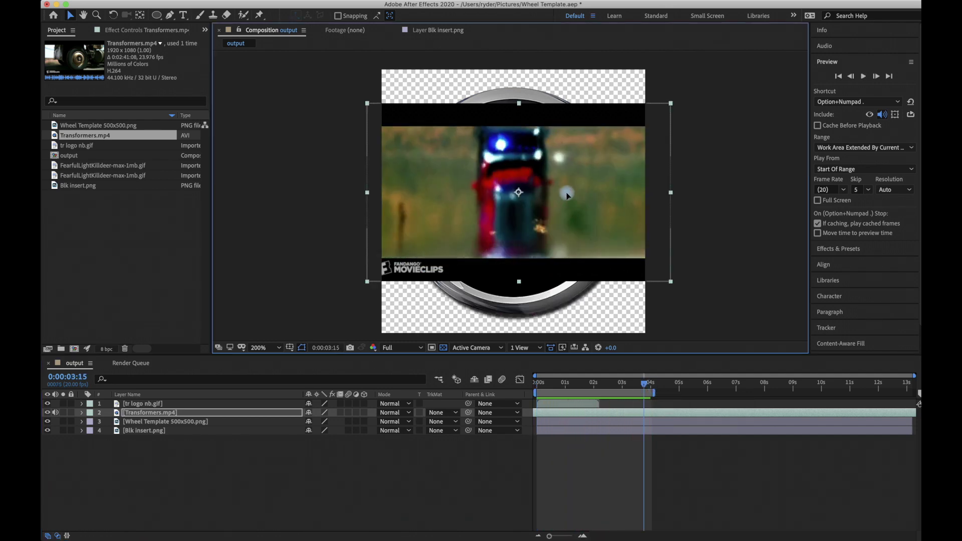
{"action": "left_click_drag", "start_coordinate": [564, 194], "coordinate": [564, 196]}
{"action": "left_click", "coordinate": [223, 376]}
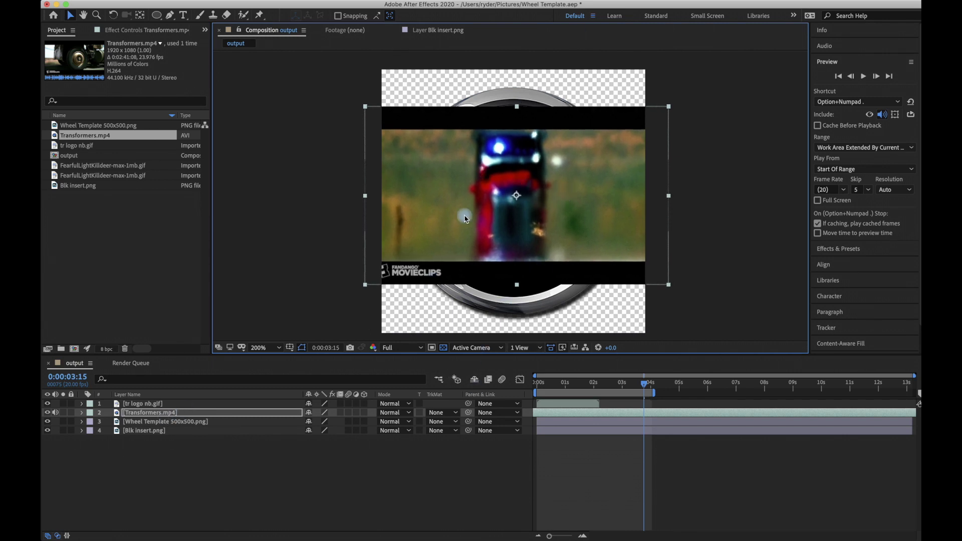
{"action": "left_click", "coordinate": [154, 414]}
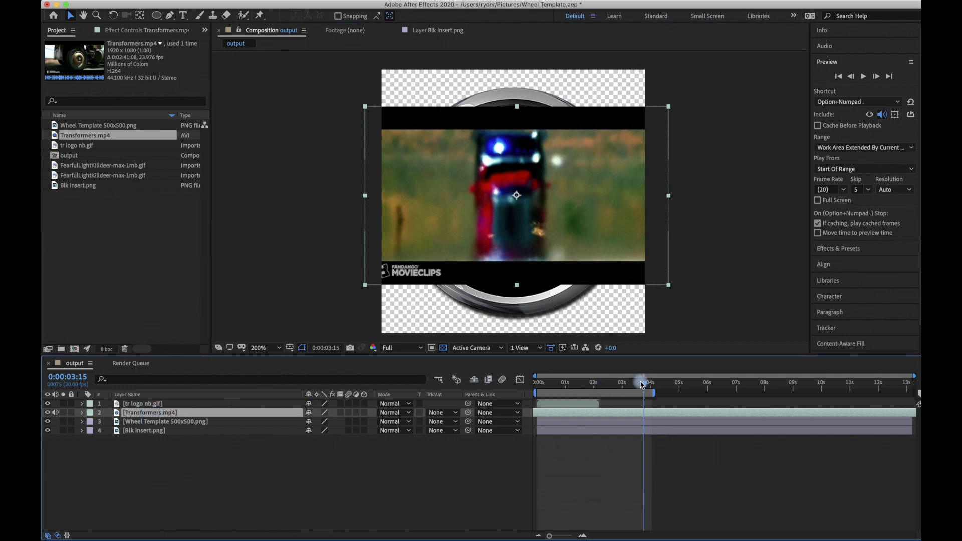
{"action": "key", "text": "Home"}
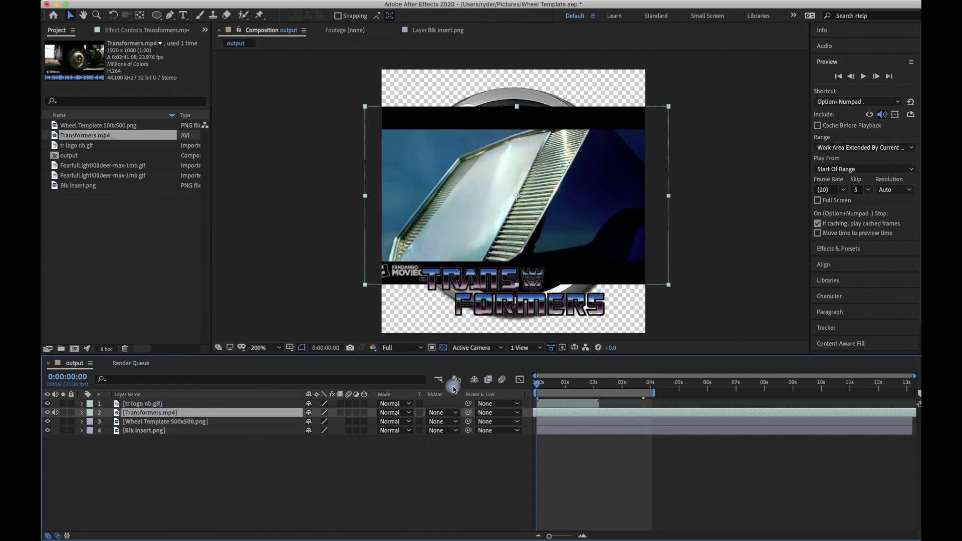
- Draw a circular ellipse mask on the Transformers.mp4 layer
{"action": "left_click", "coordinate": [158, 18]}
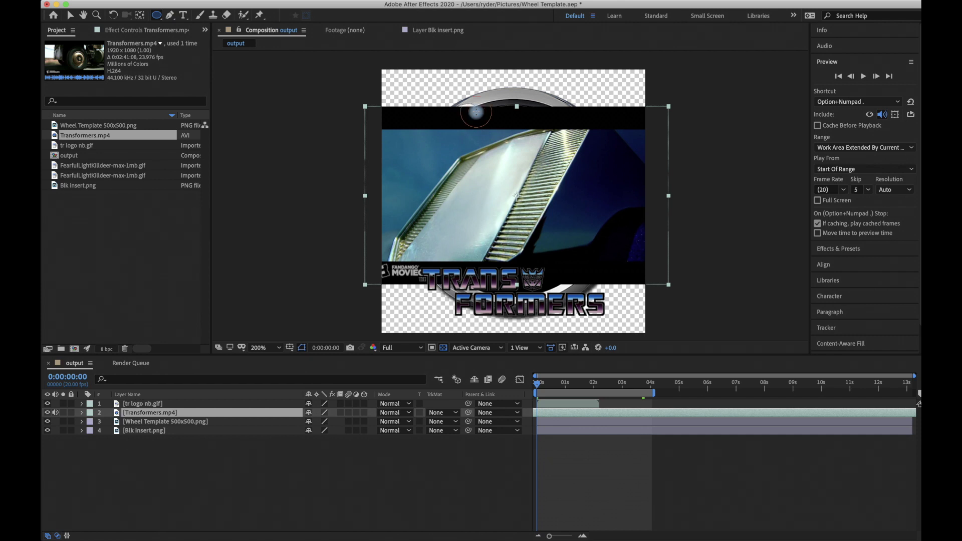
{"action": "mouse_move", "coordinate": [476, 113]}
{"action": "left_mouse_down"}
{"action": "mouse_move", "coordinate": [454, 156]}
{"action": "mouse_move", "coordinate": [474, 203]}
{"action": "mouse_move", "coordinate": [646, 277]}
{"action": "mouse_move", "coordinate": [662, 294]}
{"action": "mouse_move", "coordinate": [652, 293]}
{"action": "left_mouse_up"}
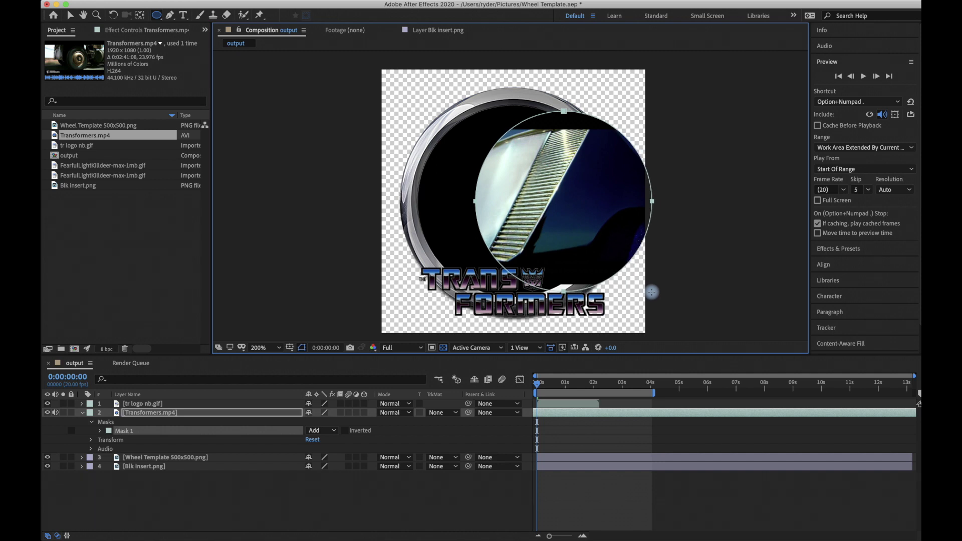
{"action": "left_click_drag", "start_coordinate": [652, 292], "coordinate": [652, 295]}
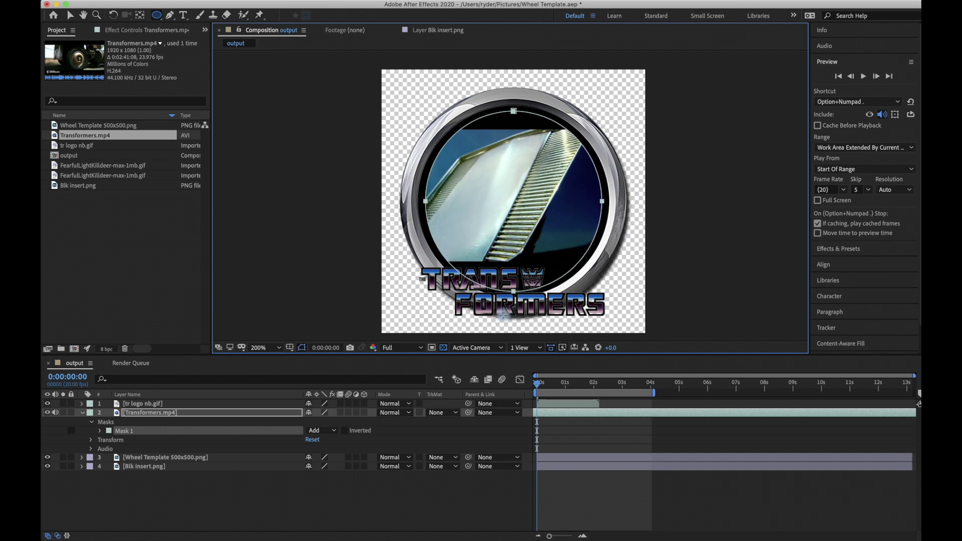
- Scale the masked movie layer so Mask 1 fills the inside of the wheel's rim
{"action": "left_click", "coordinate": [70, 16]}
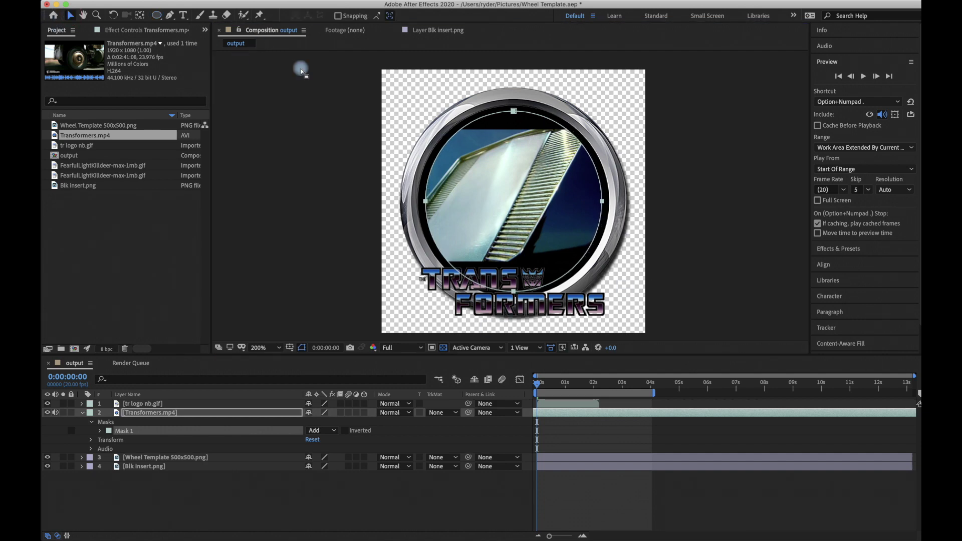
{"action": "left_click", "coordinate": [321, 91]}
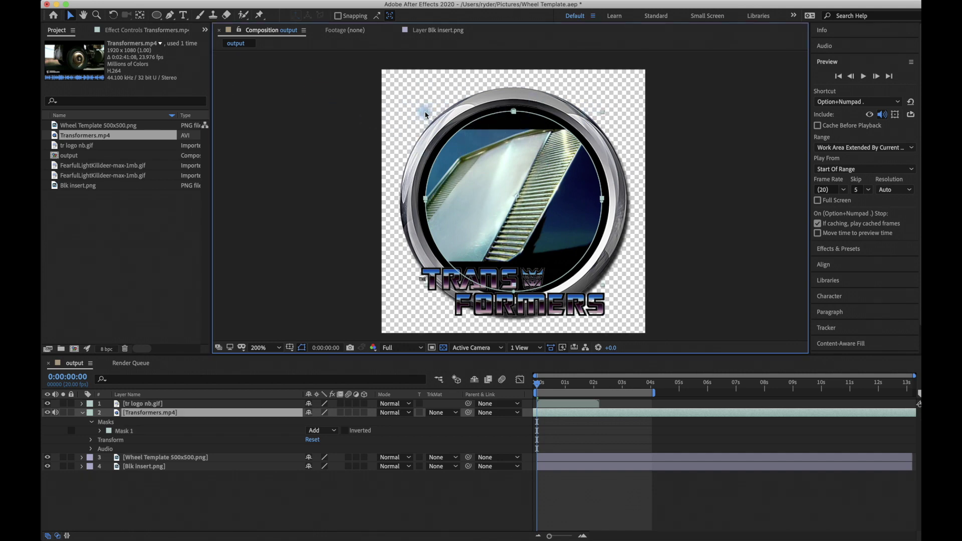
{"action": "left_click_drag", "start_coordinate": [427, 111], "coordinate": [419, 105]}
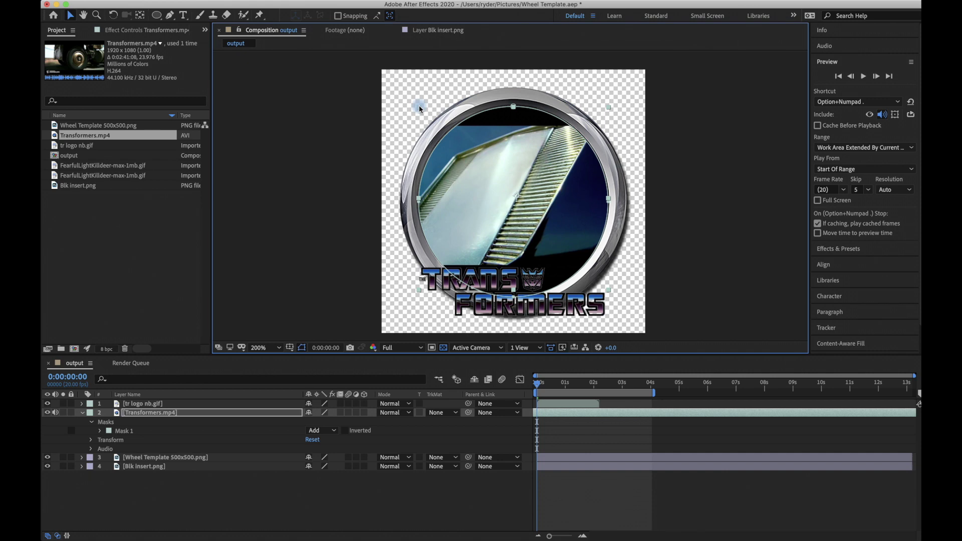
{"action": "left_click", "coordinate": [513, 107]}
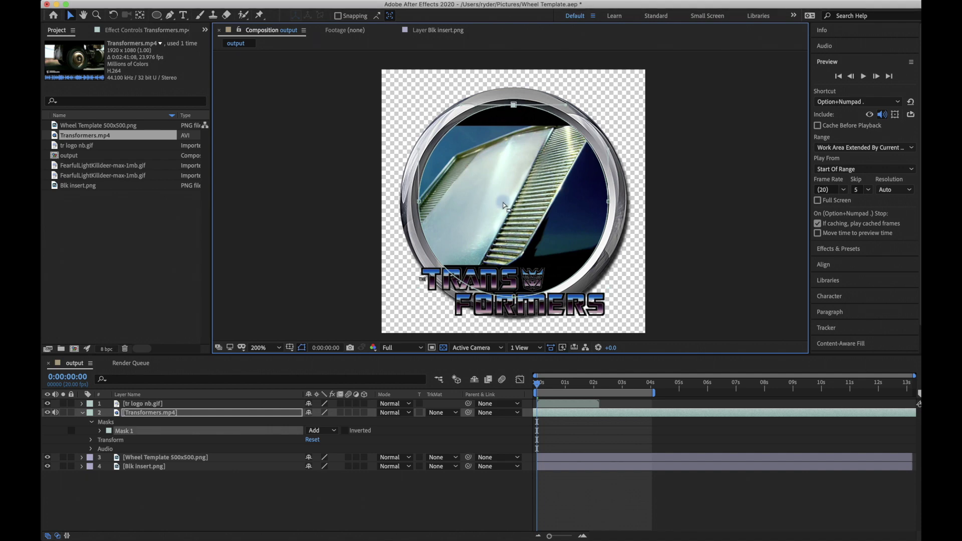
{"action": "left_click", "coordinate": [538, 385]}
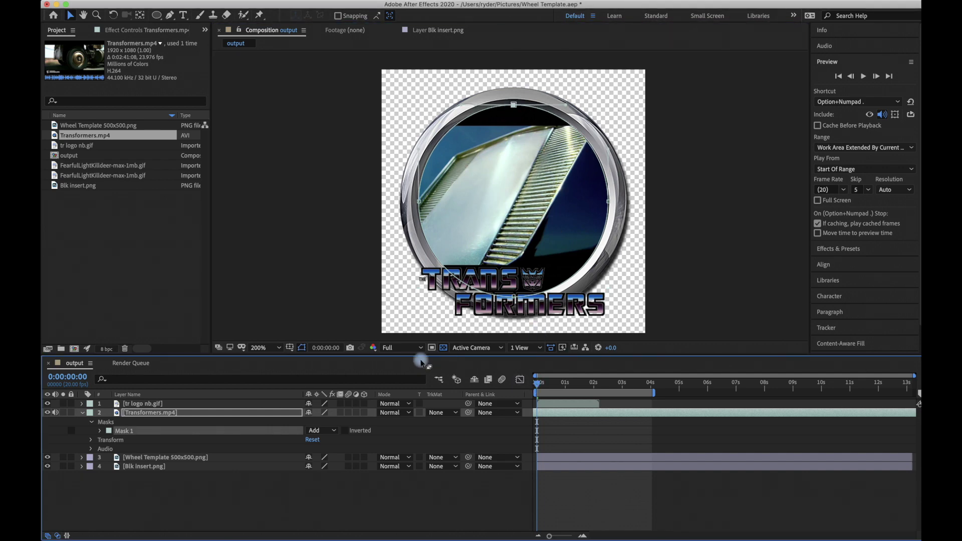
- Preview the circle-masked Transformers footage playing inside the wheel ring, then stop playback
{"action": "key", "text": "space"}
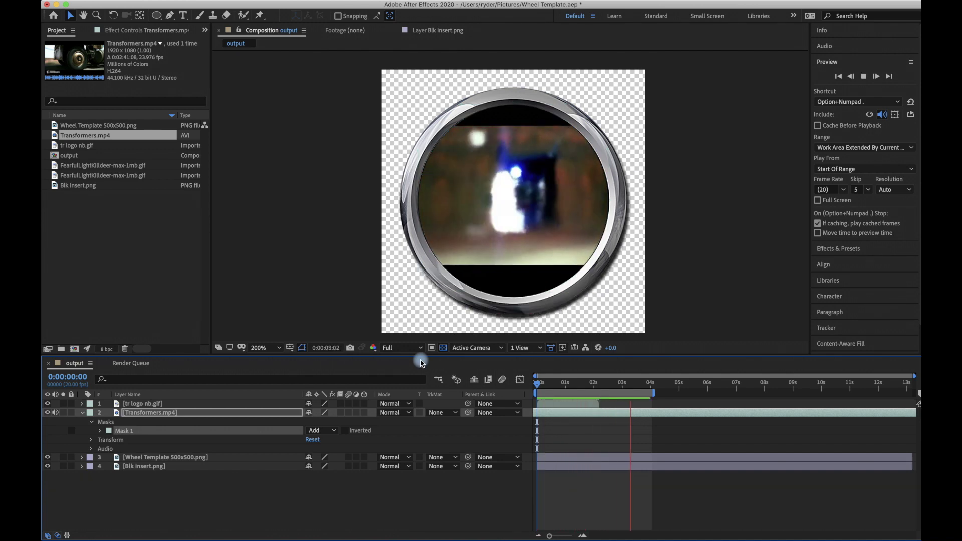
{"action": "key", "text": "space"}
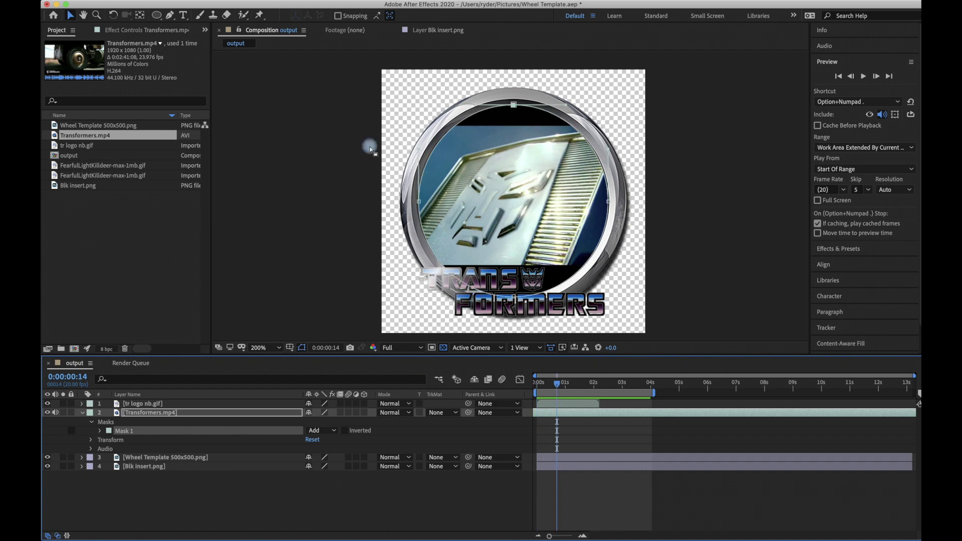